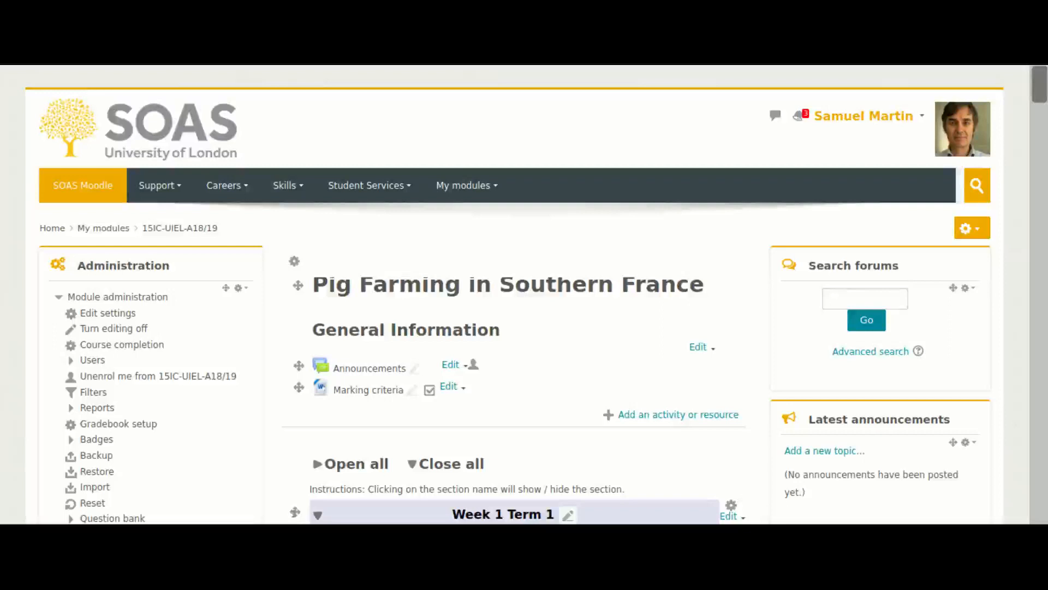
left_click_drag(1037, 90, 937, 141)
left_click(981, 233)
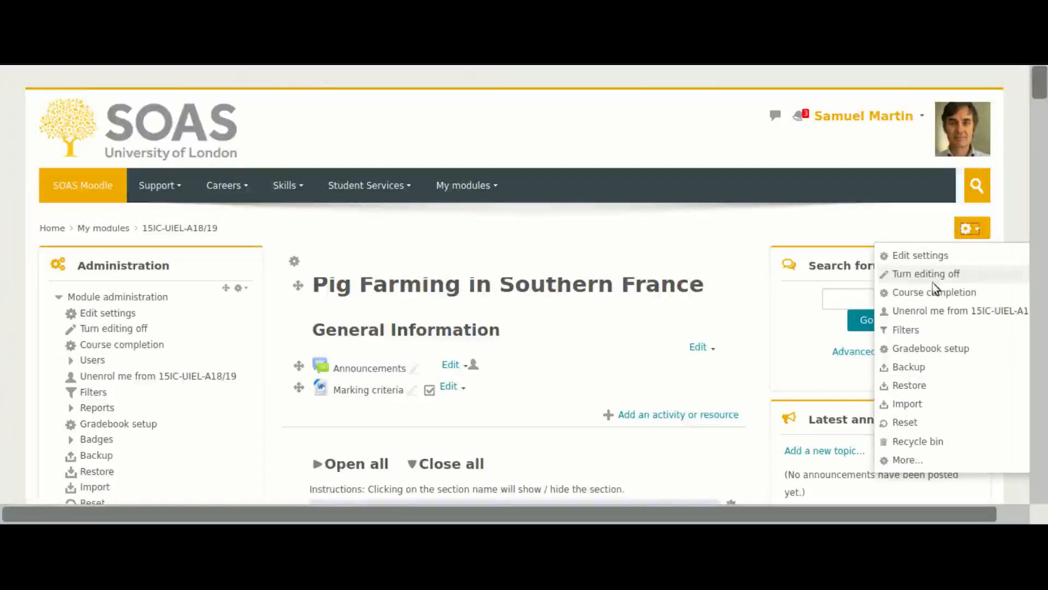
left_click(750, 246)
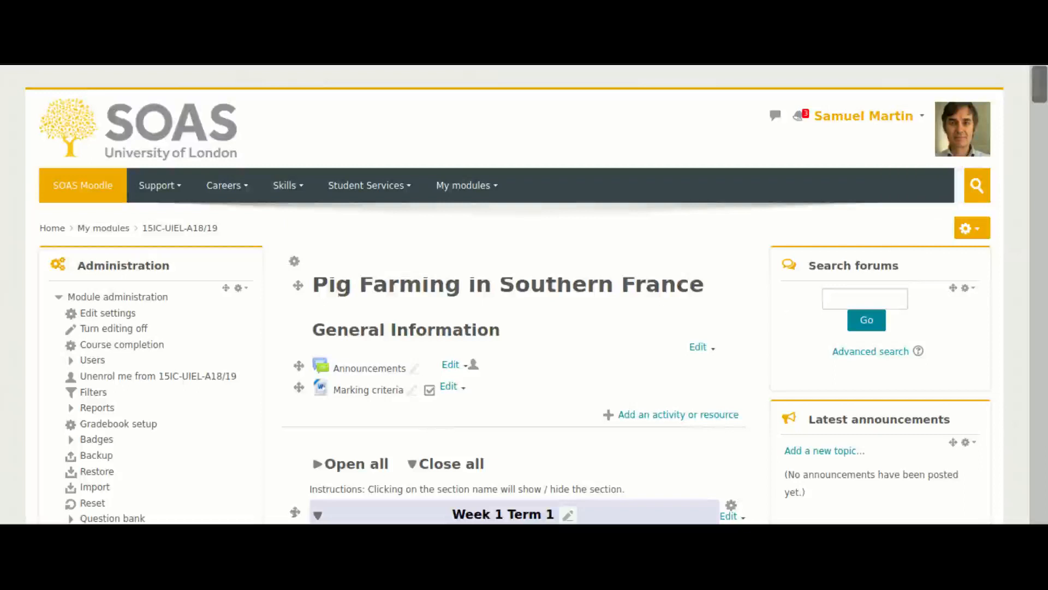
scroll(782, 312, "down", 5)
left_click_drag(1040, 115, 1039, 119)
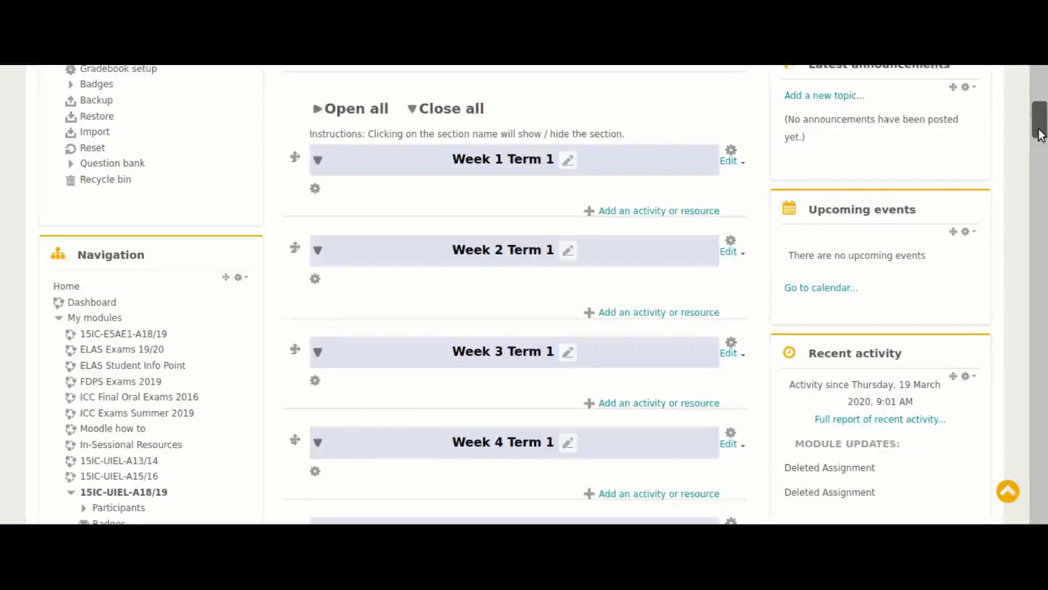
left_click_drag(1039, 134, 1040, 98)
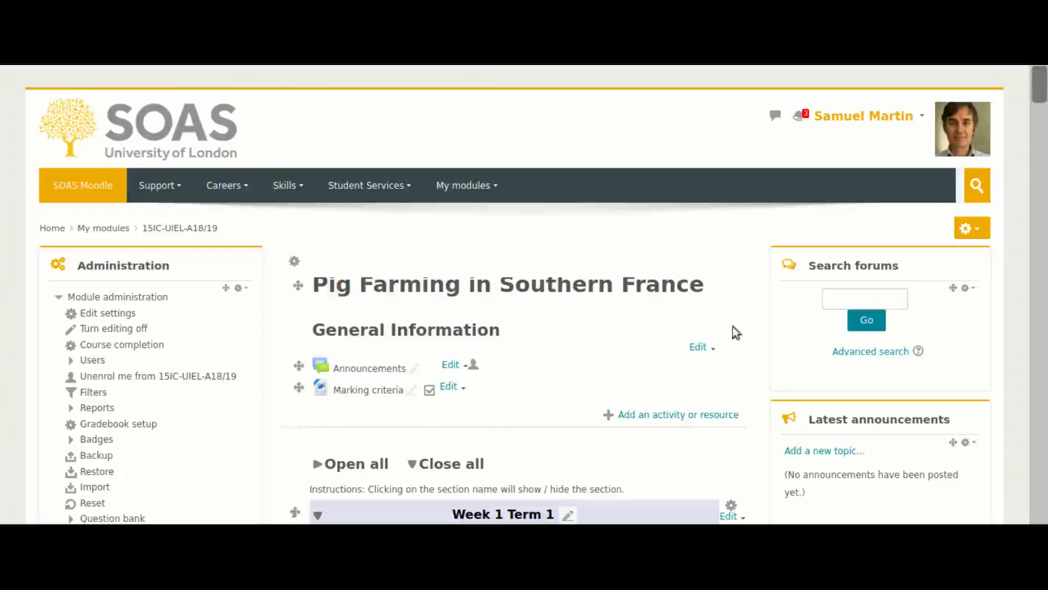
Add a new Collaborate activity to the General Information section of the module page
left_click(649, 416)
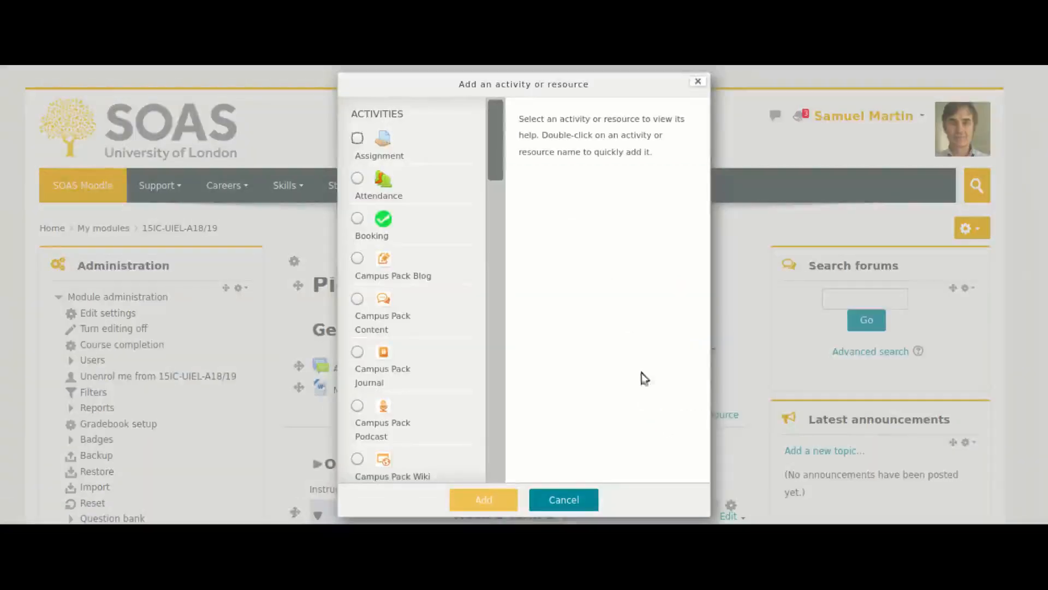
left_click(494, 153)
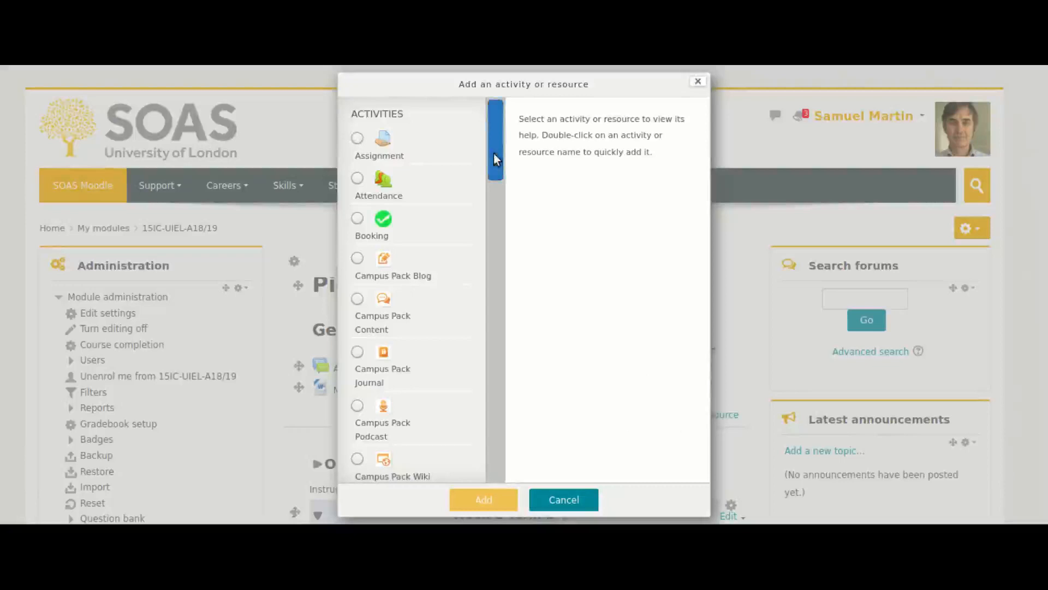
left_click_drag(494, 153, 491, 232)
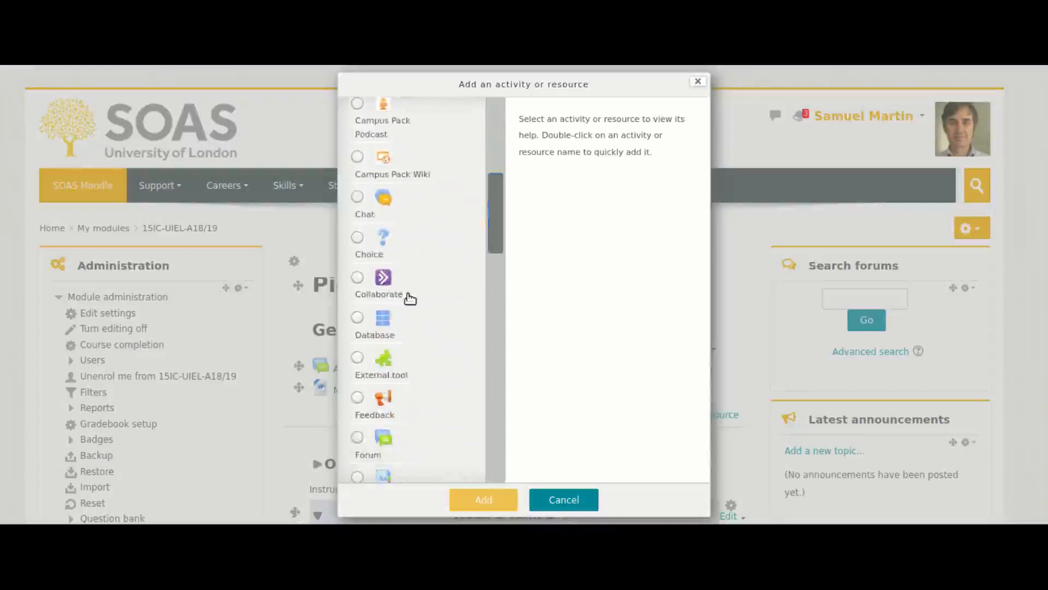
left_click(359, 278)
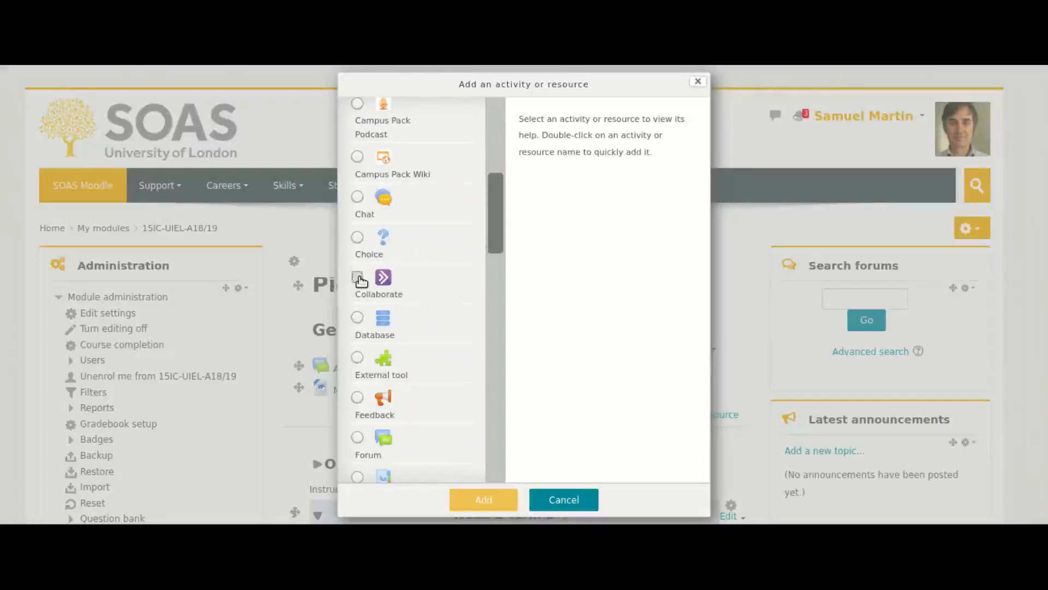
left_click(497, 505)
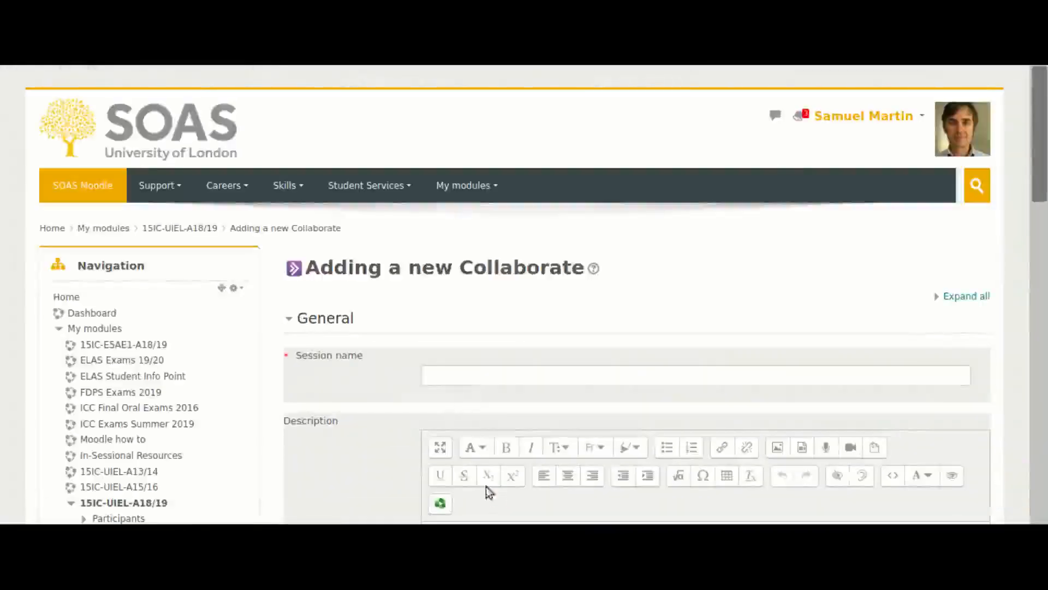
Name the session "Lectures" and paste the description "Welcome to the Lecture Collaborate. Please join the session early to check your audio settings."
left_click(436, 377)
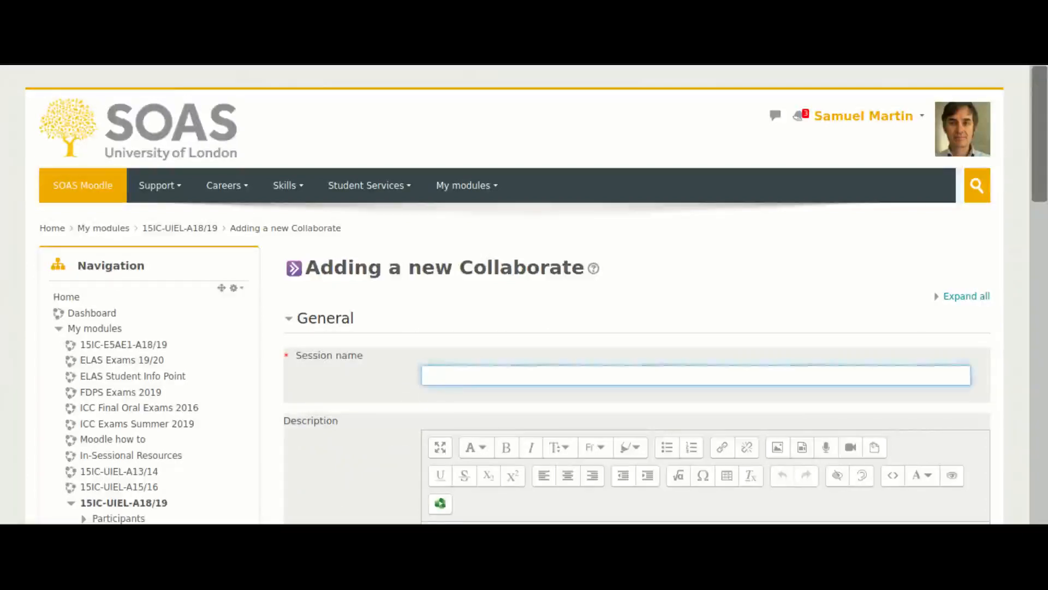
type("Lectures")
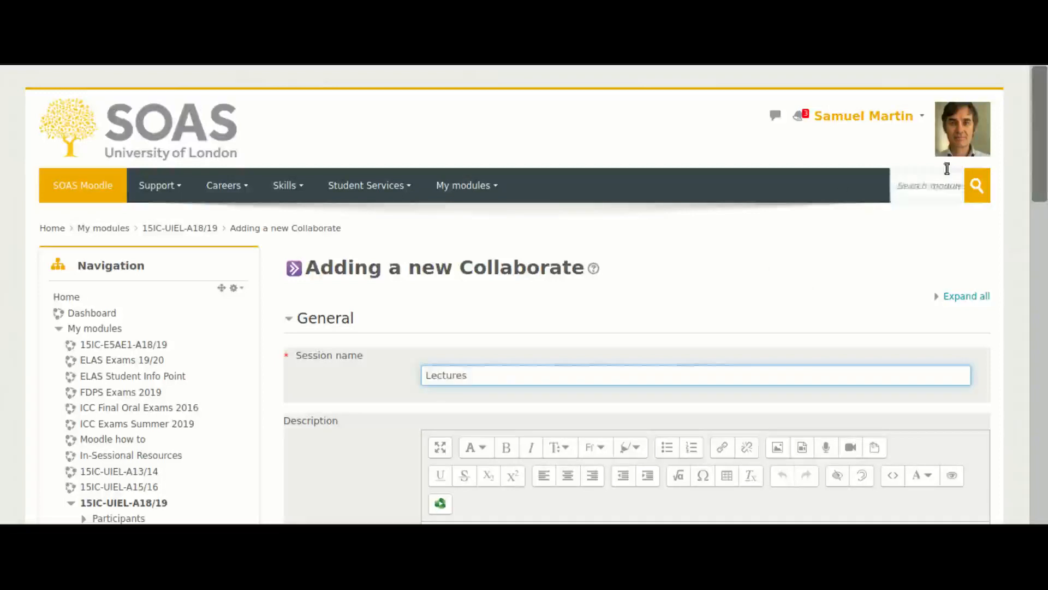
left_click_drag(1041, 141, 1038, 228)
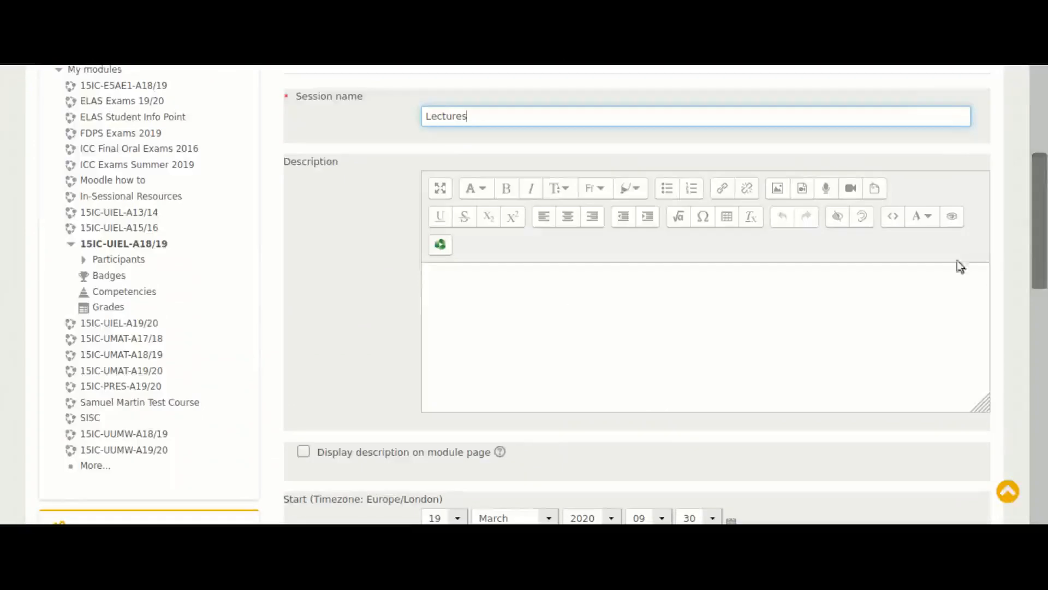
left_click(444, 316)
type("Welcome to the Lecture Collaborate. Please join the session early to check your audio settings.")
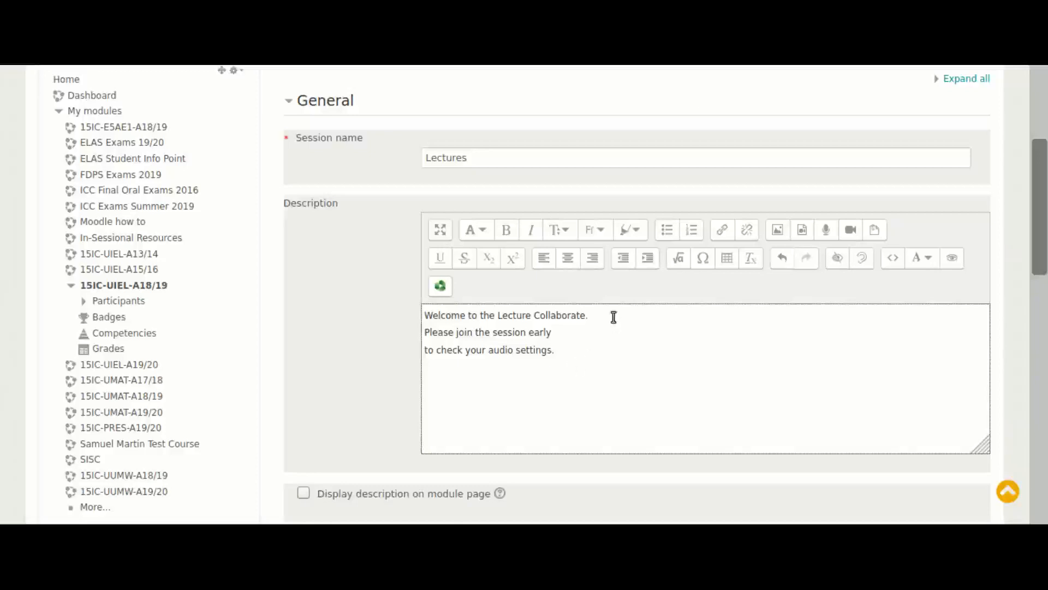
Format the description's first line, "Welcome to the Lecture Collaborate.", as Heading (medium)
left_click_drag(601, 317, 425, 317)
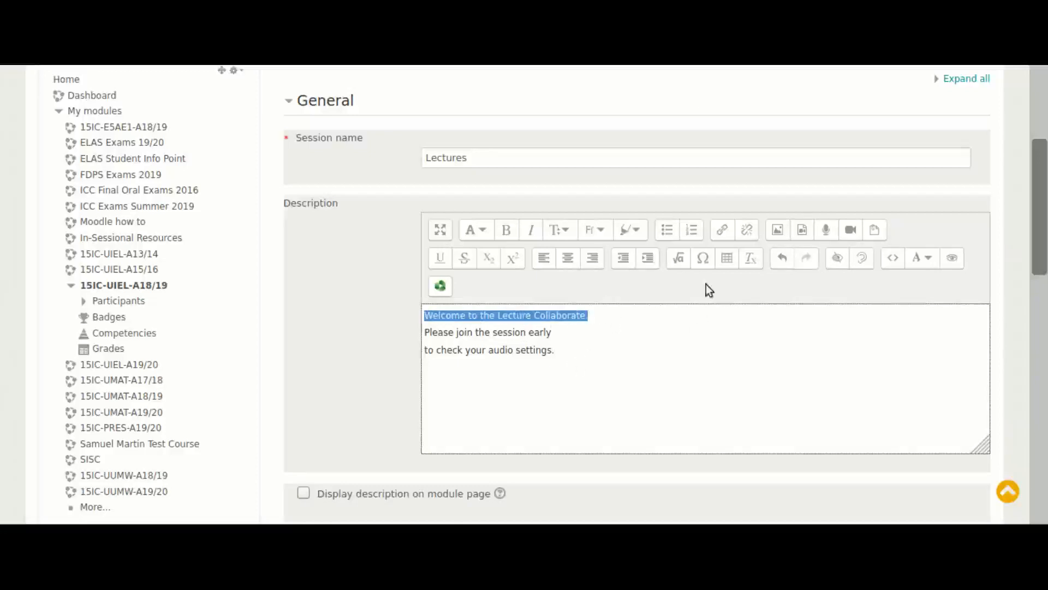
left_click(482, 231)
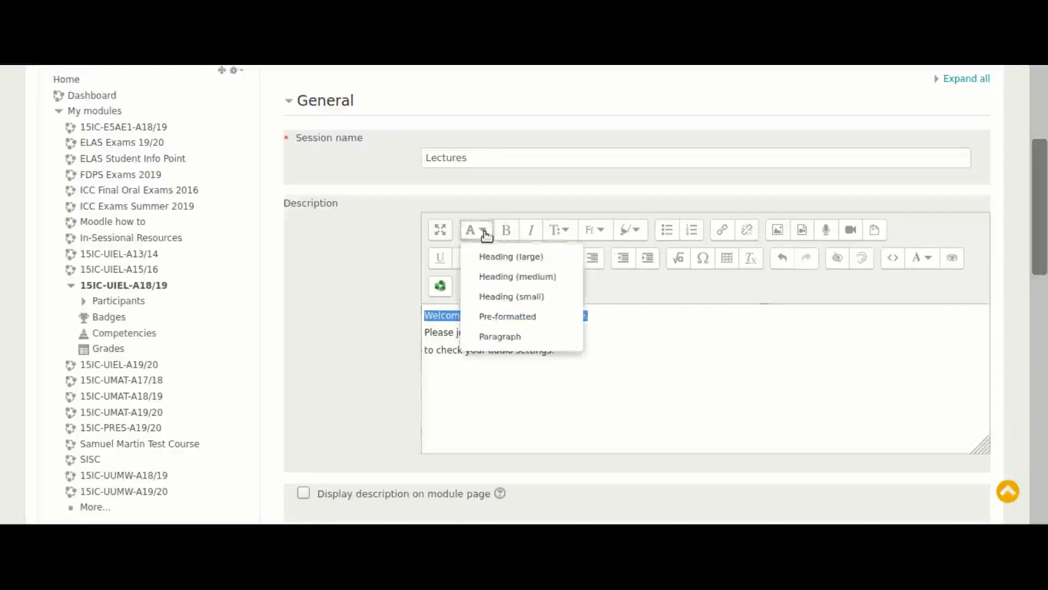
left_click(493, 276)
left_click(753, 396)
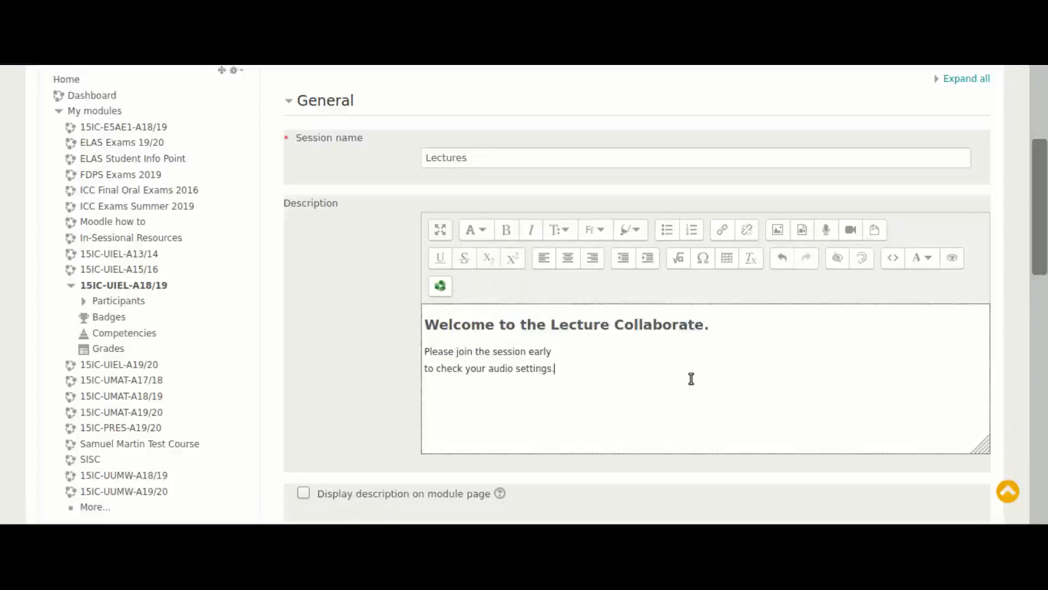
Set the Collaborate session's duration to "Duration of course"
left_click_drag(1038, 233, 1043, 306)
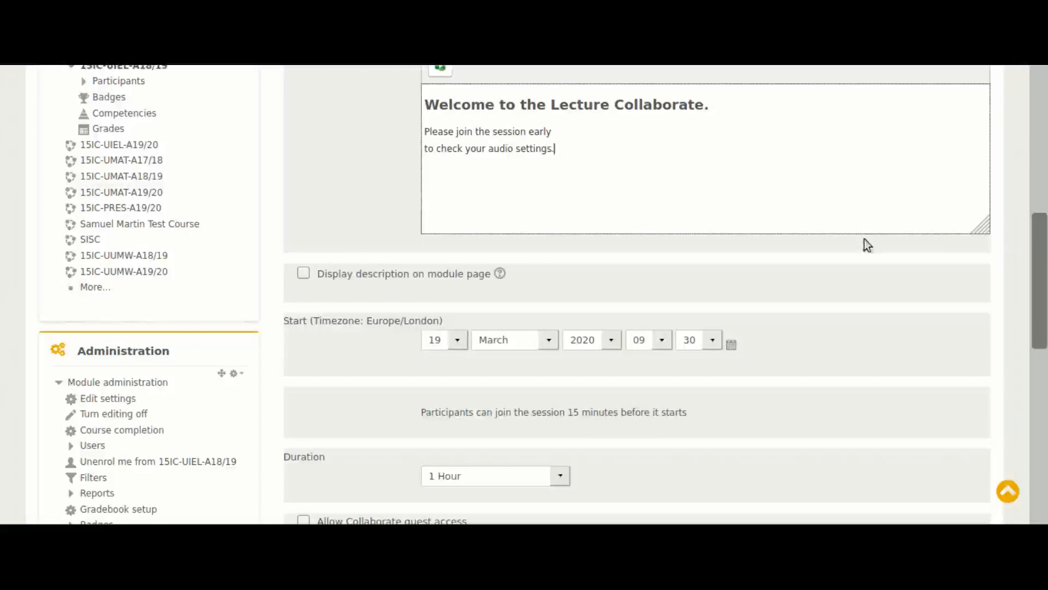
scroll(732, 348, "down", 1)
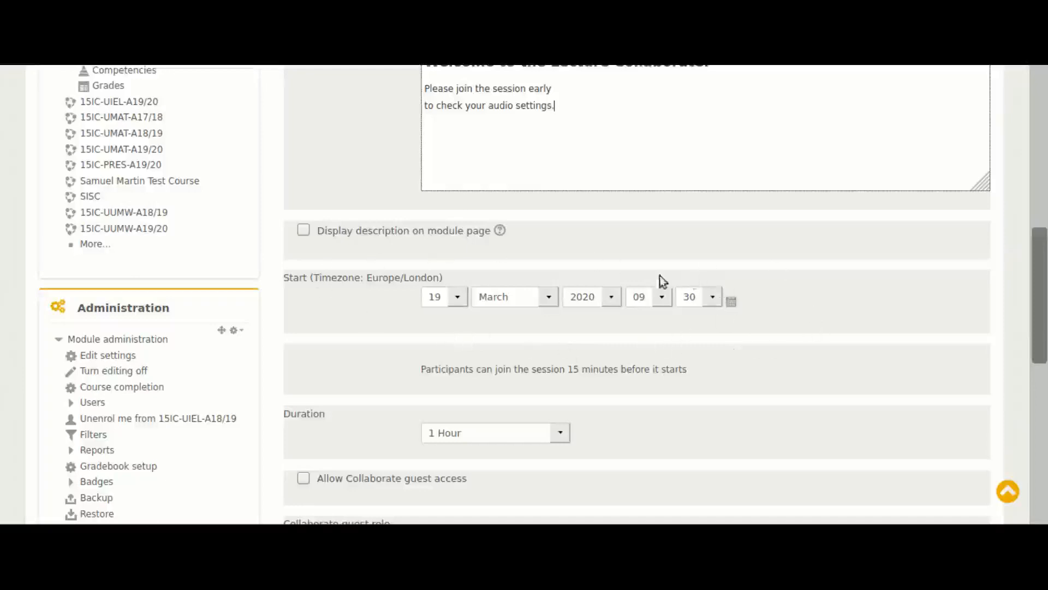
left_click(561, 436)
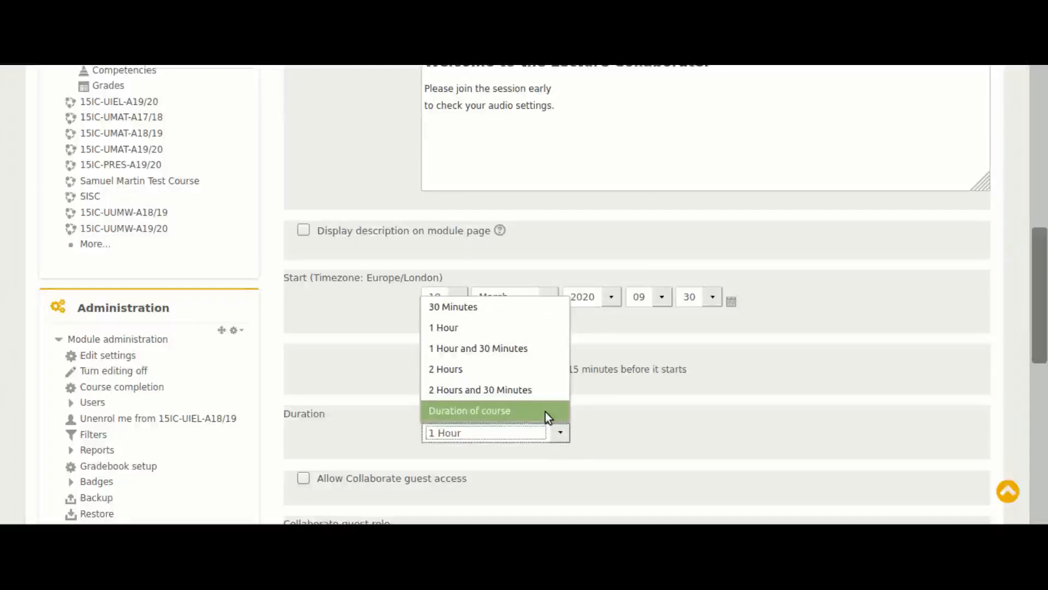
left_click(546, 413)
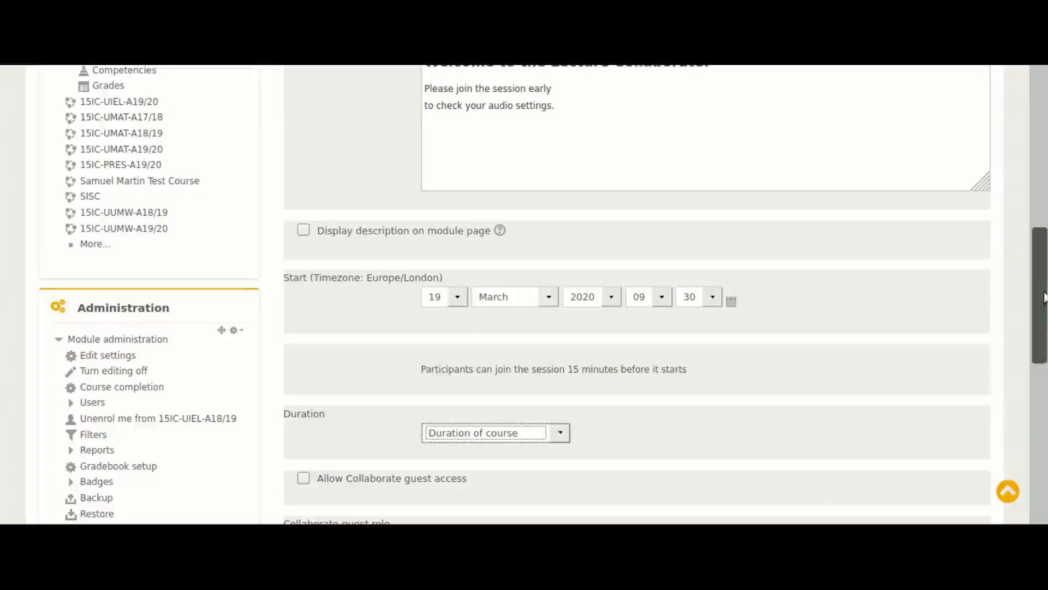
Allow Collaborate guest access and set the guest role to Participant
left_click_drag(1043, 292, 1043, 291)
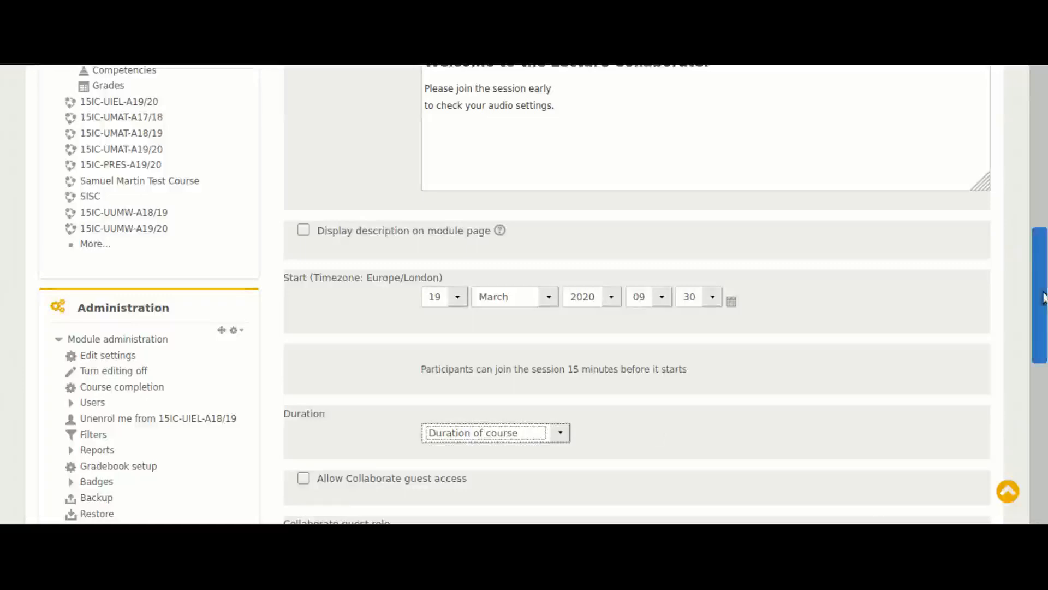
left_click_drag(1043, 297, 1039, 397)
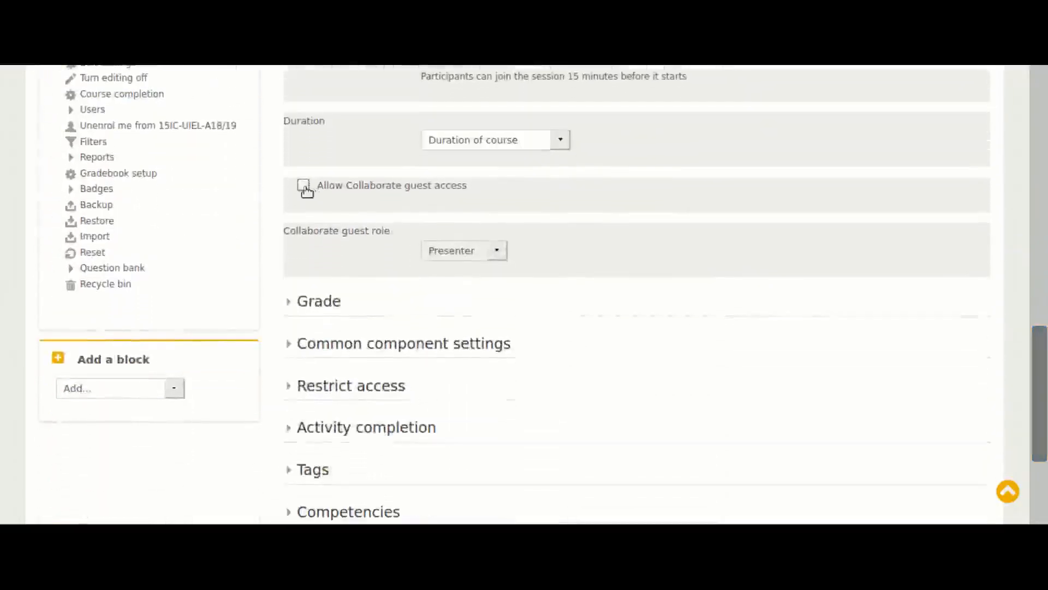
left_click(304, 185)
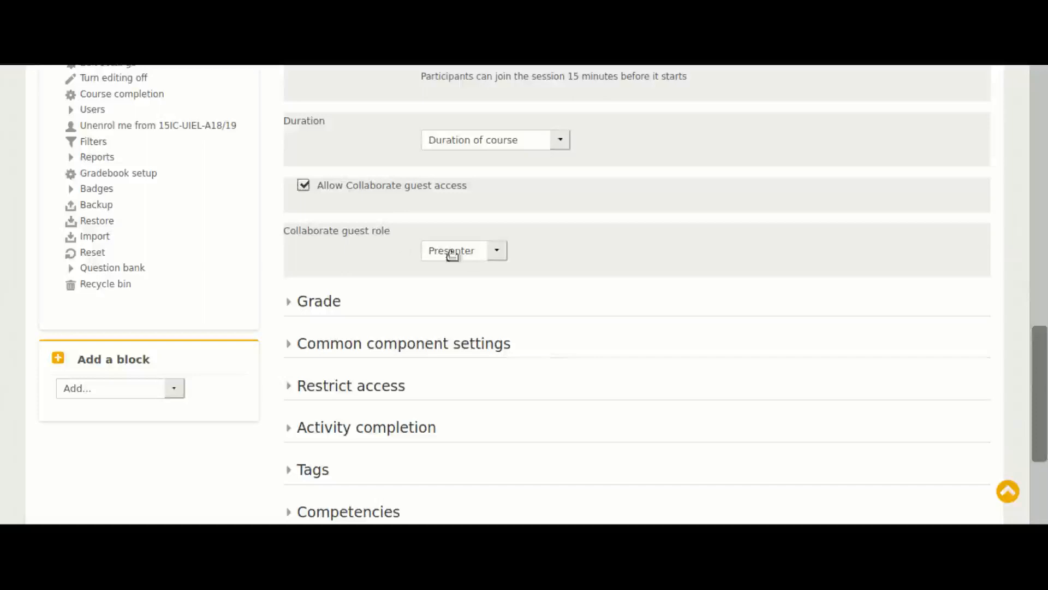
left_click(498, 256)
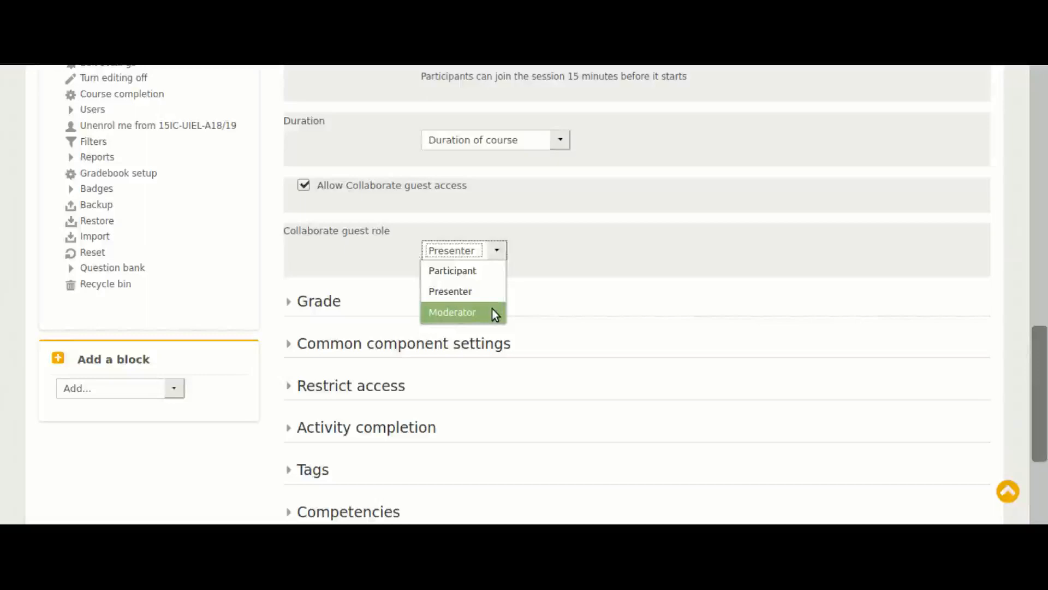
left_click(486, 272)
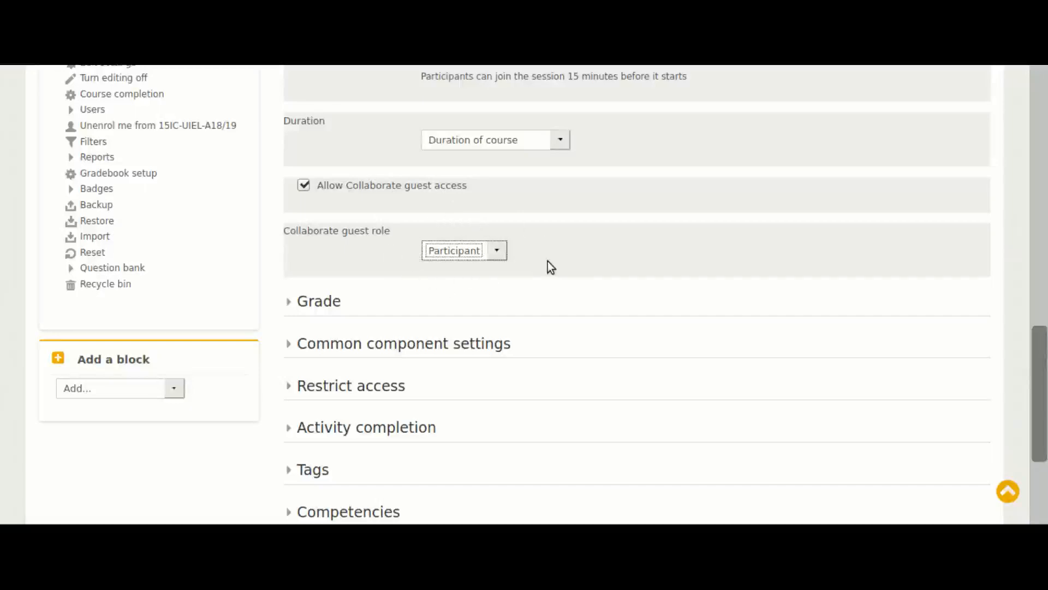
Examine the session's Grade, Common component settings and Restrict access options
scroll(548, 265, "down", 3)
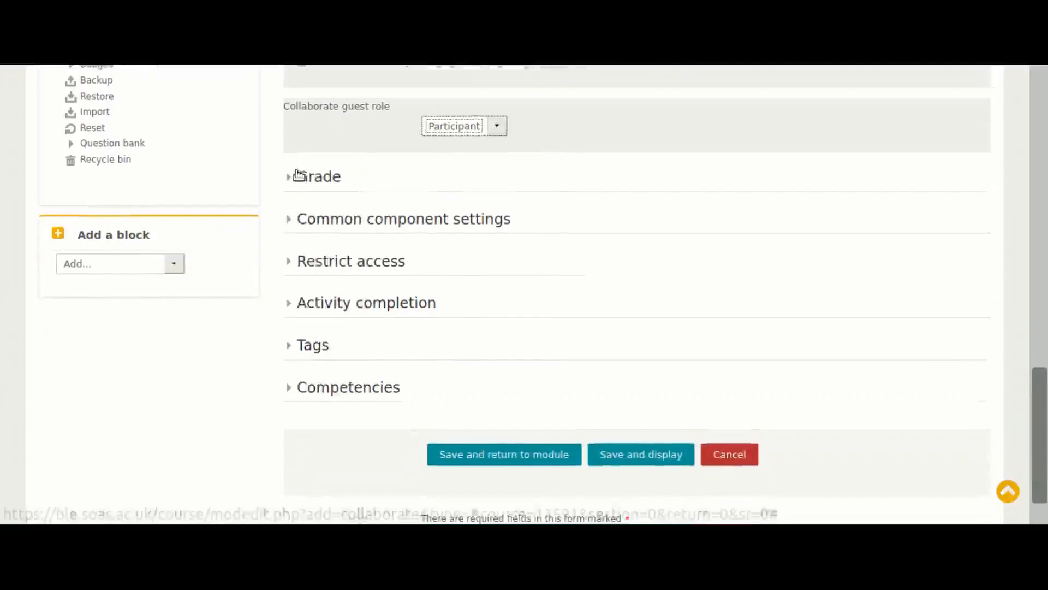
left_click(291, 176)
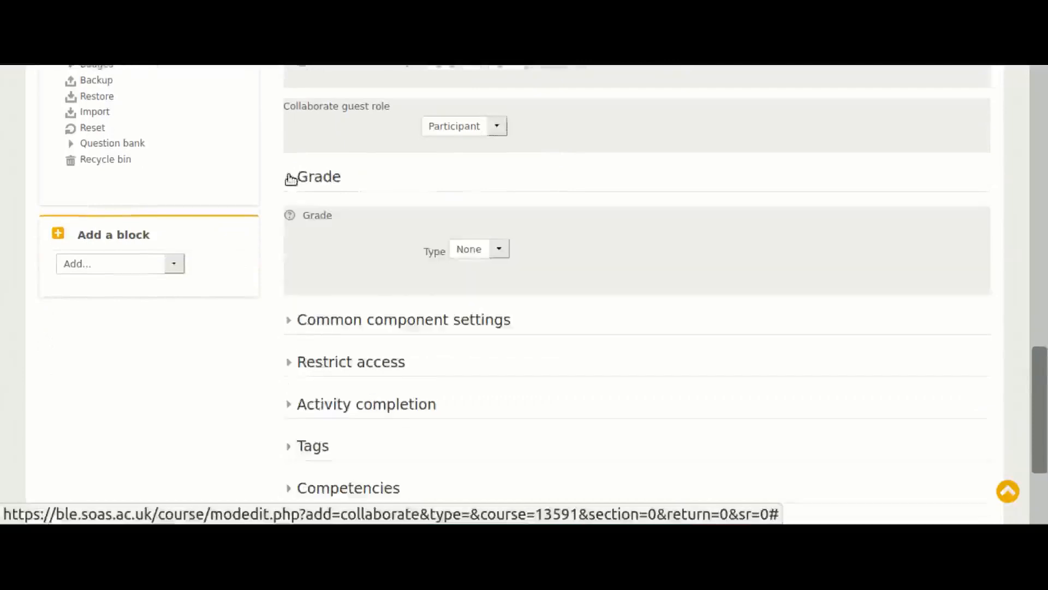
left_click(291, 176)
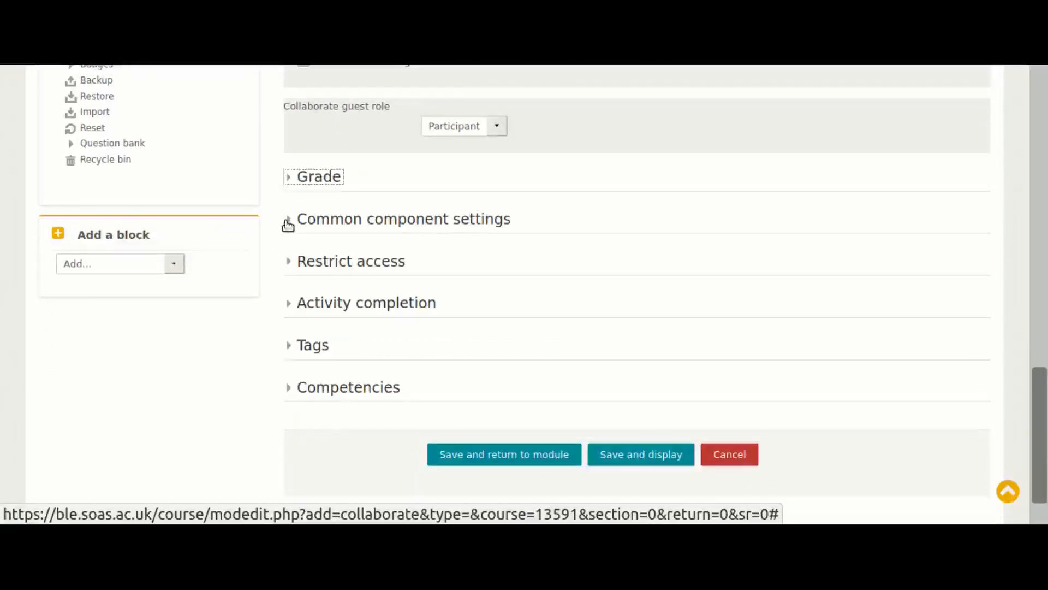
left_click(288, 219)
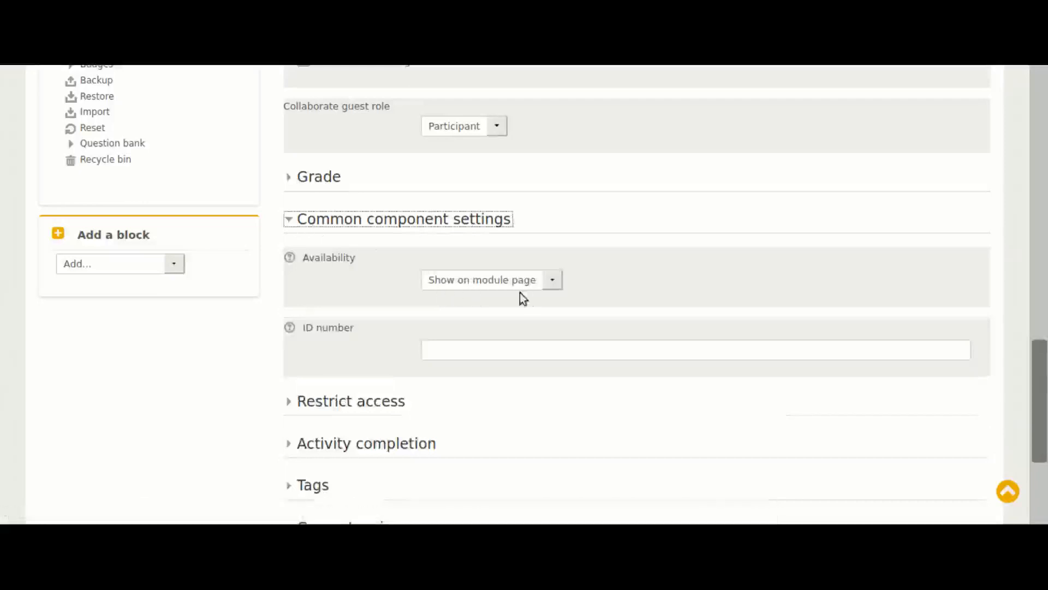
left_click(289, 220)
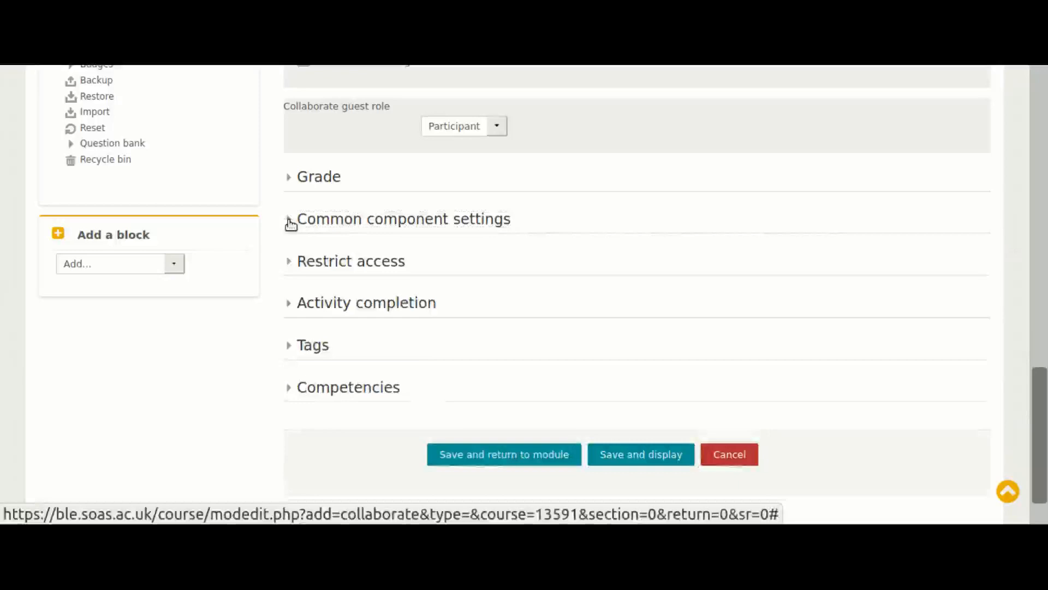
scroll(355, 243, "down", 1)
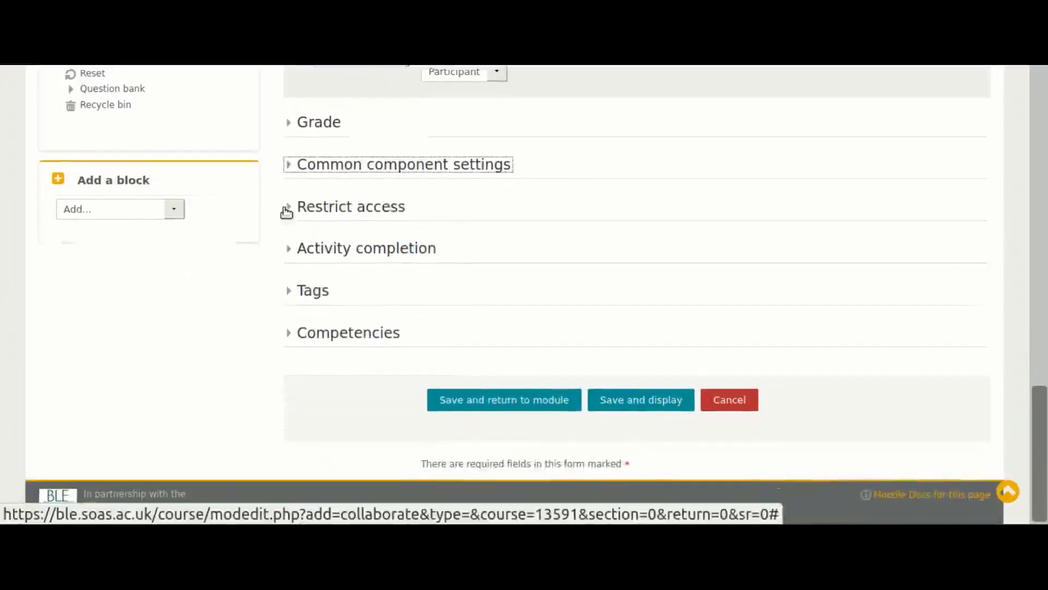
left_click(289, 211)
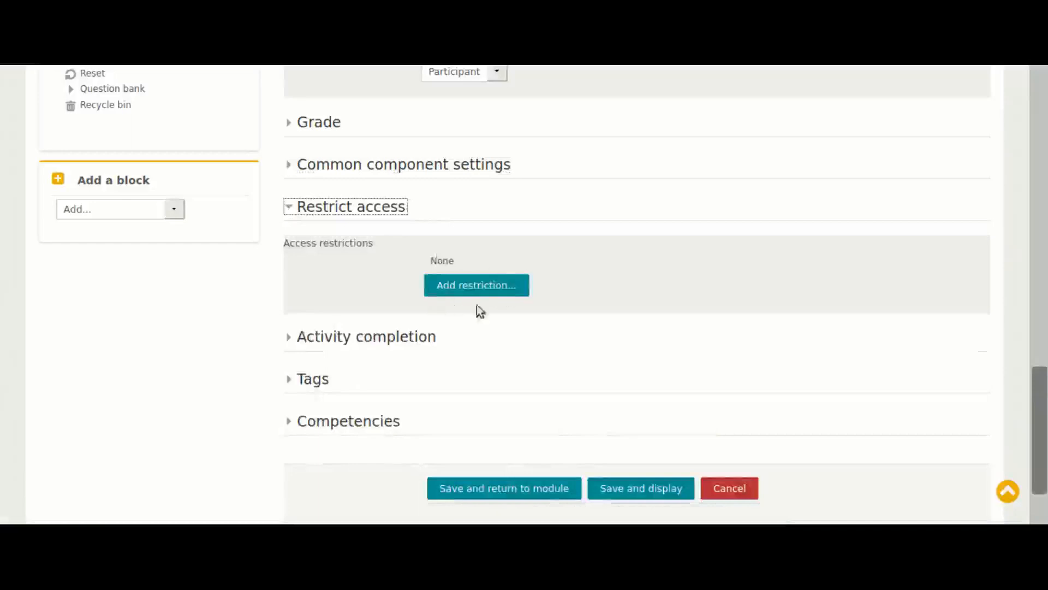
left_click(292, 212)
Set the activity's completion tracking to "Do not indicate activity completion"
left_click(289, 252)
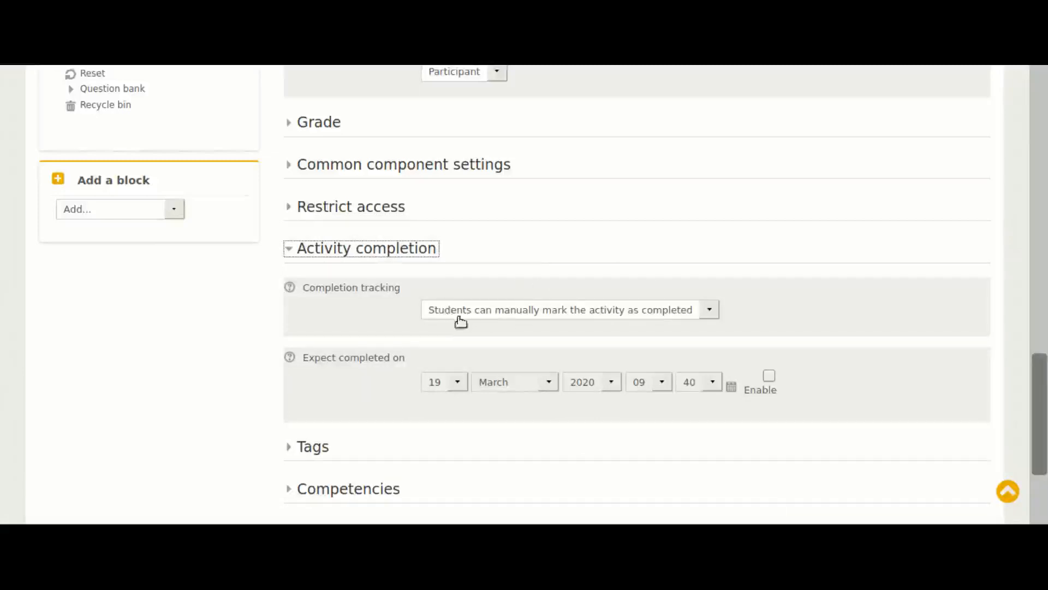
left_click(710, 311)
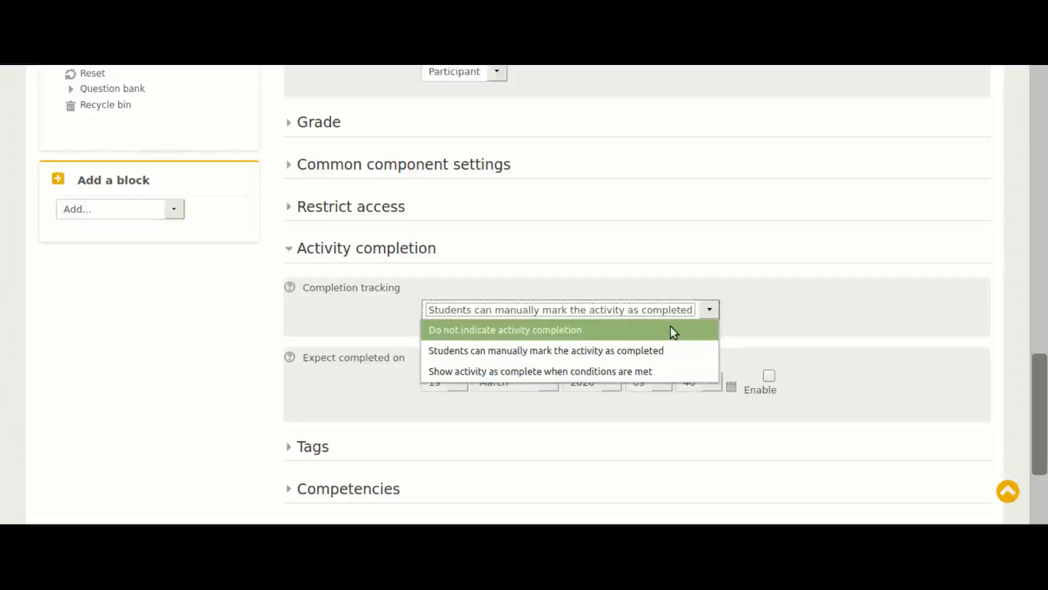
left_click(587, 330)
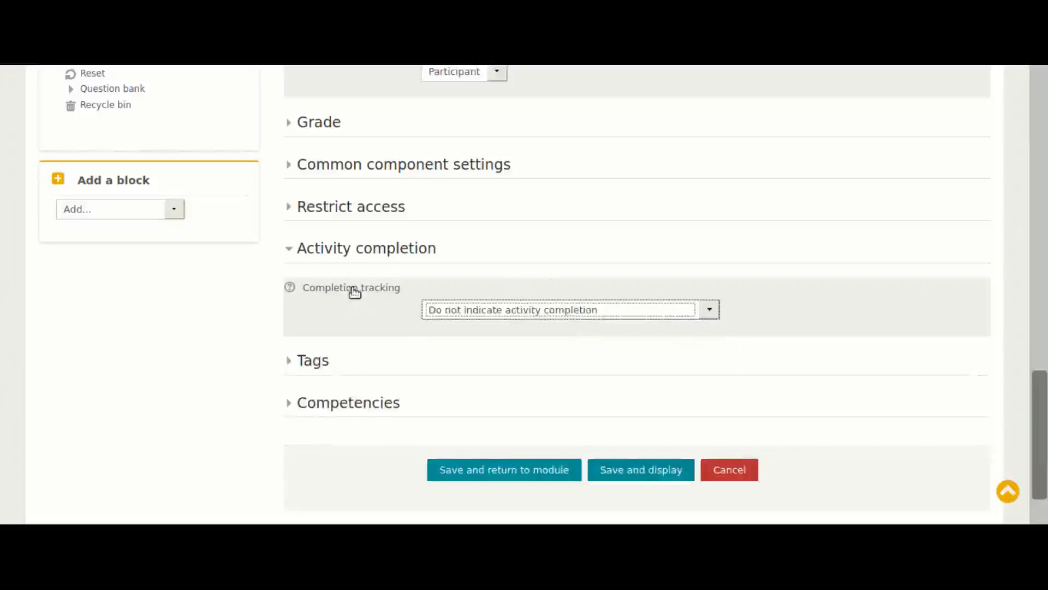
Save the Lectures Collaborate session and display it
scroll(352, 292, "down", 2)
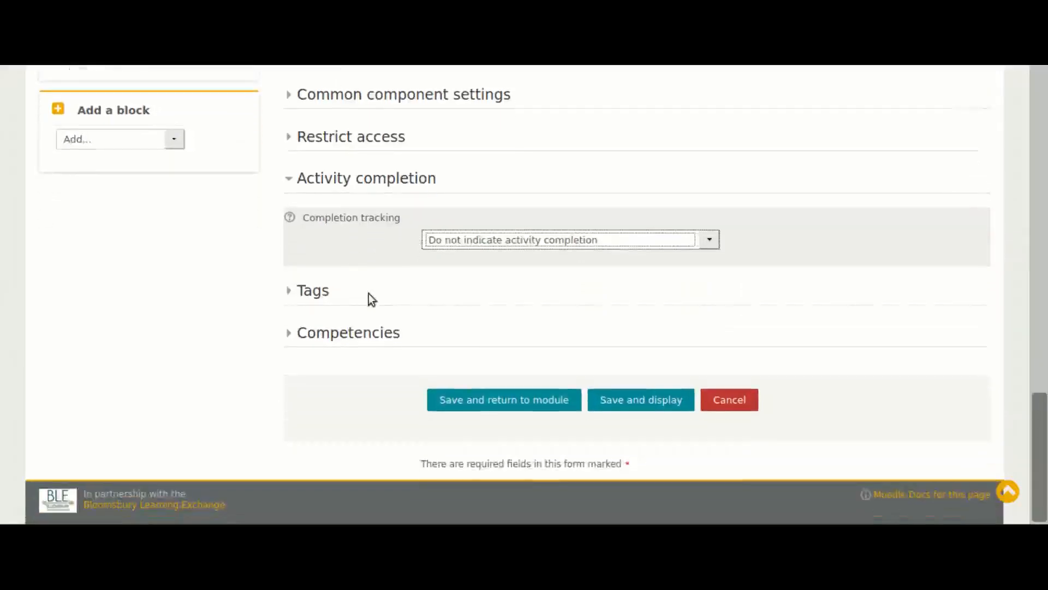
left_click(650, 404)
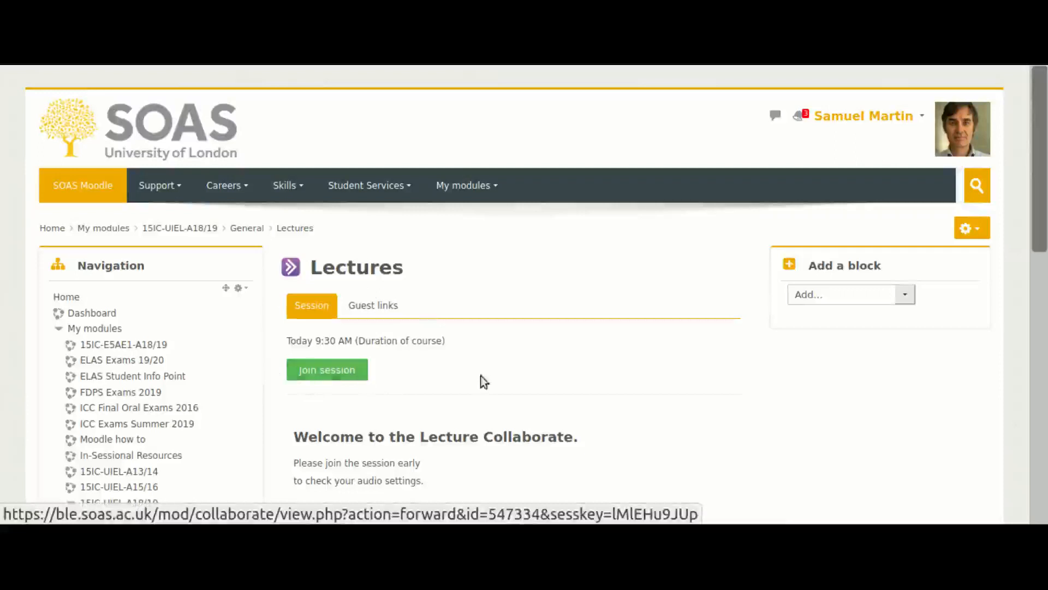
key("Tab")
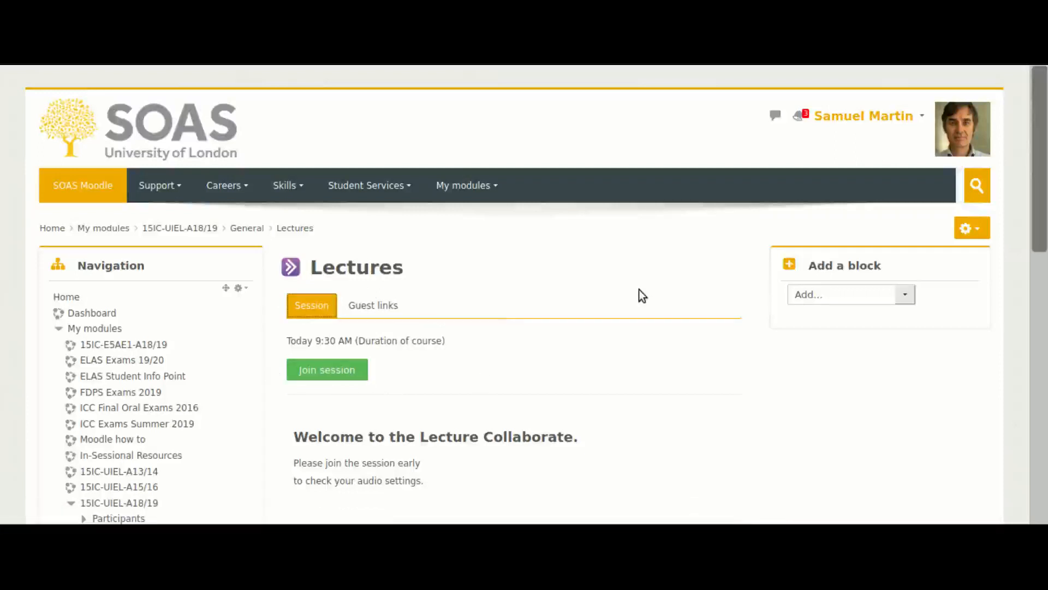
Copy the main session's guest link from the Lectures session's guest links and return to the session view
left_click(368, 308)
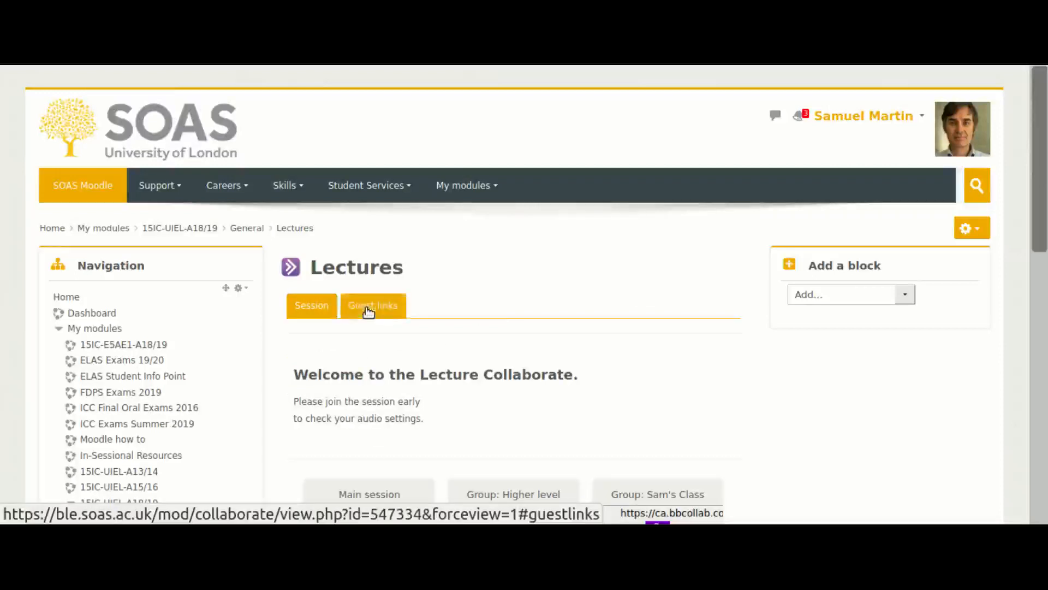
left_click_drag(1040, 219, 1043, 297)
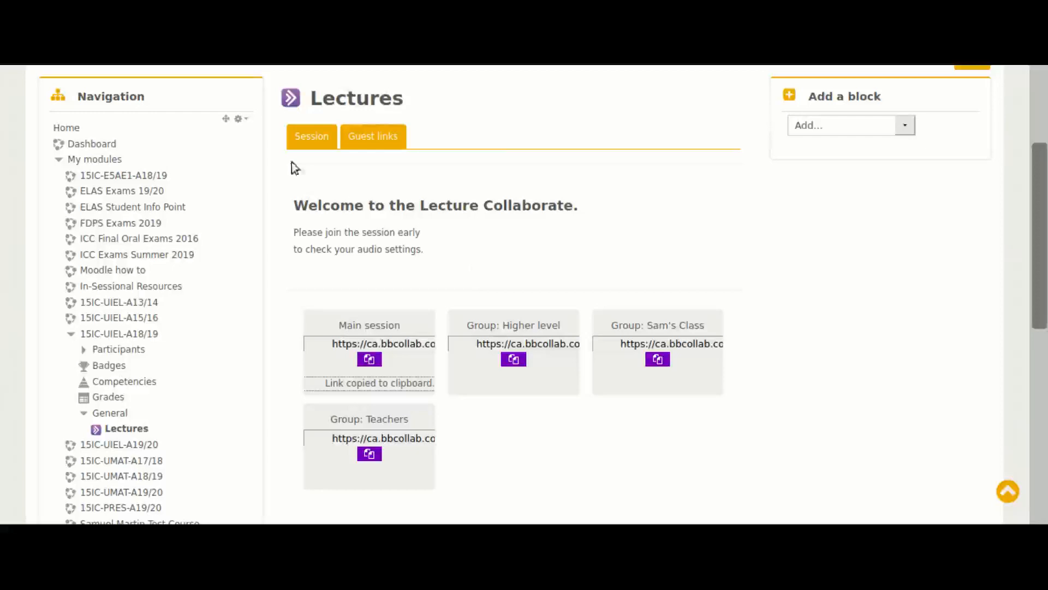
left_click(306, 137)
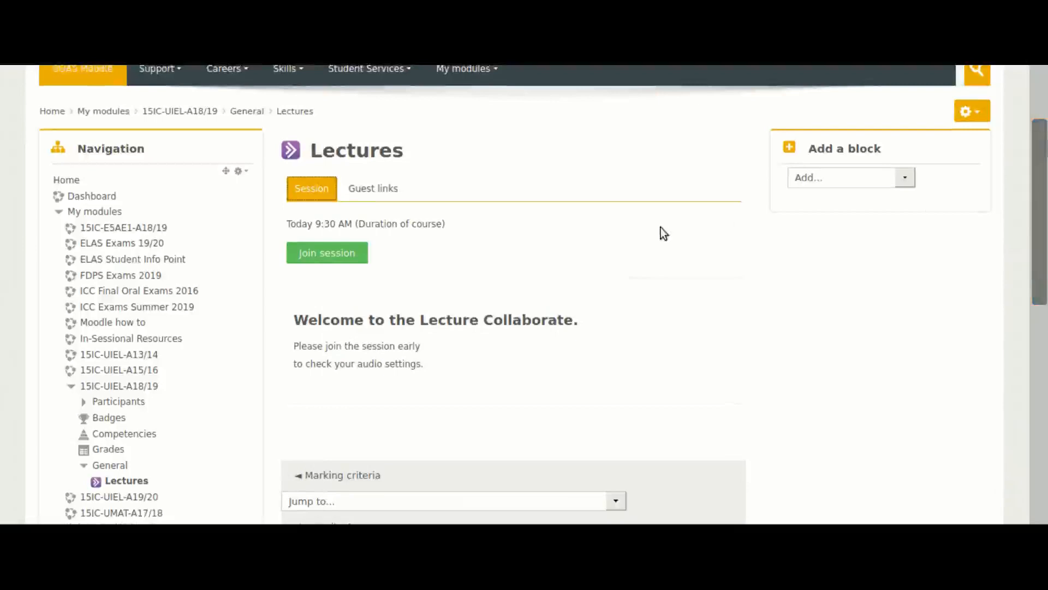
Return to the 15IC-UIEL-A18/19 module page, open the Lectures session from there and join it
left_click(170, 113)
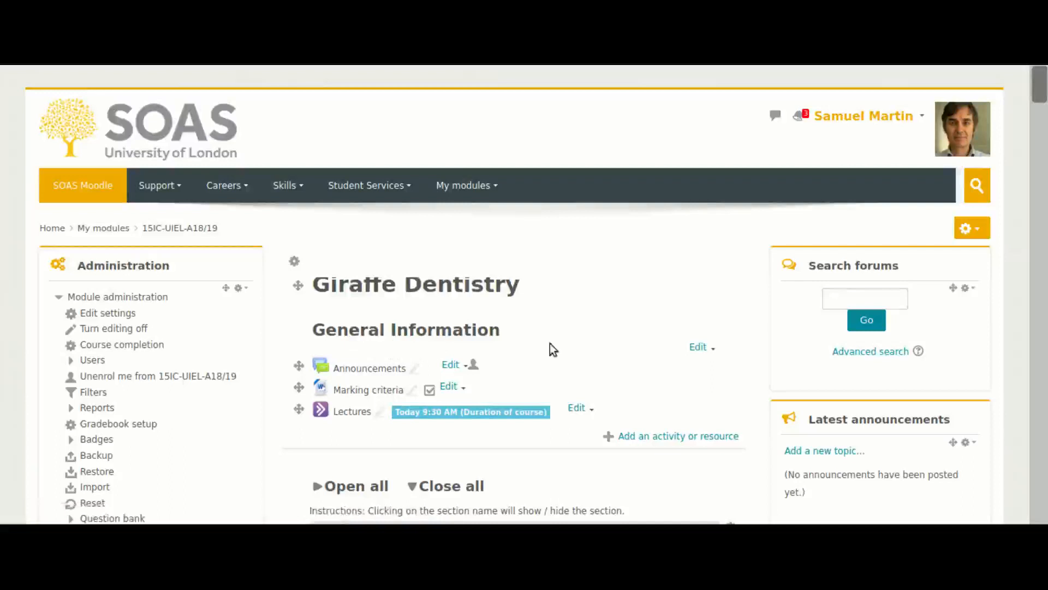
left_click(348, 414)
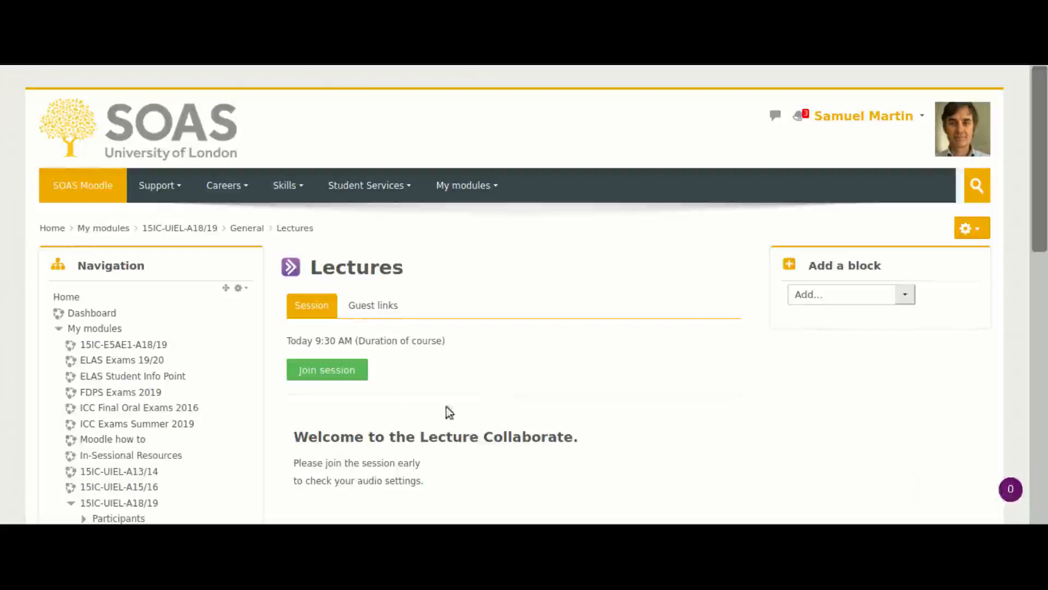
left_click(321, 375)
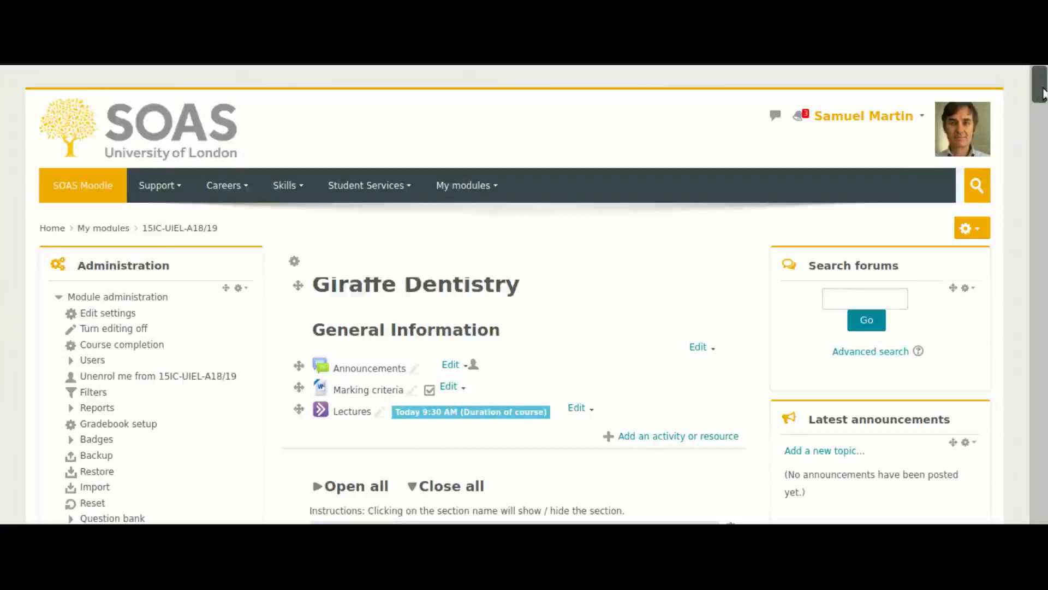
Add a Collaborate activity to Week 1 Term 1 and name the session with the tutor's first name followed by "Tutorials"
left_click_drag(1043, 93, 1045, 124)
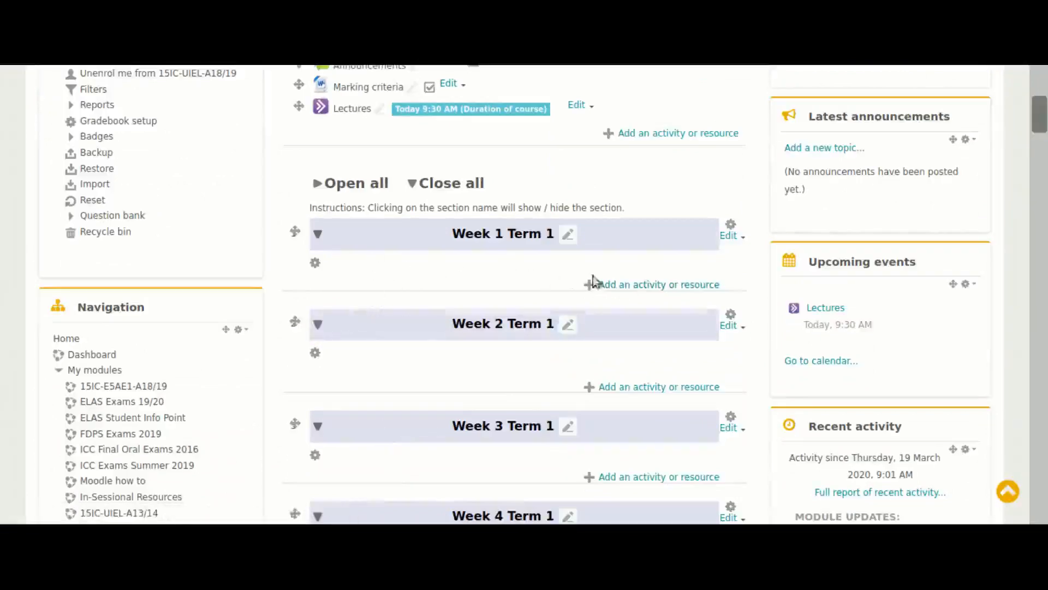
left_click(623, 286)
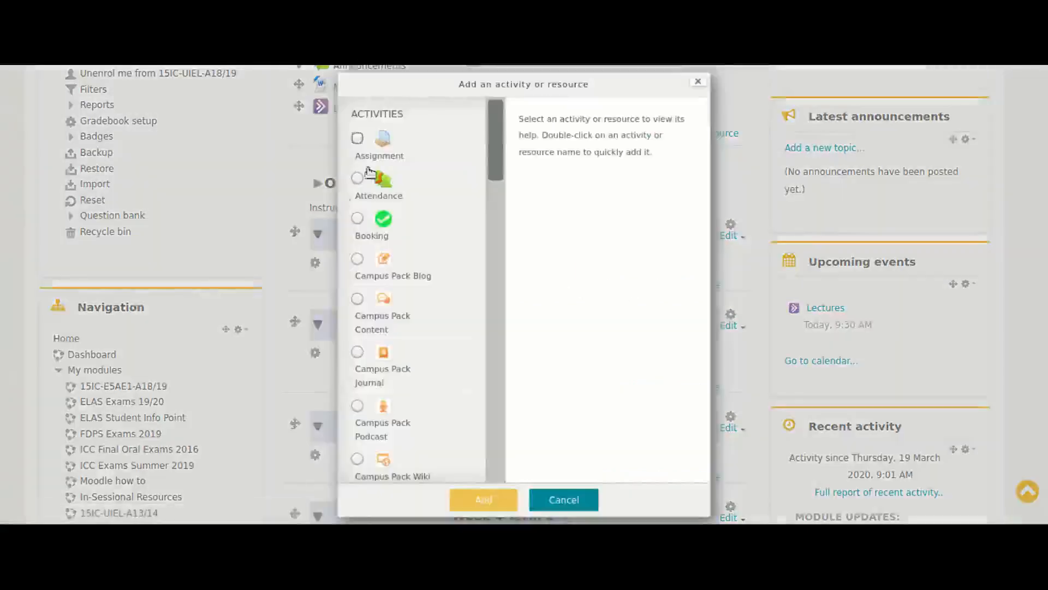
left_click_drag(496, 144, 489, 224)
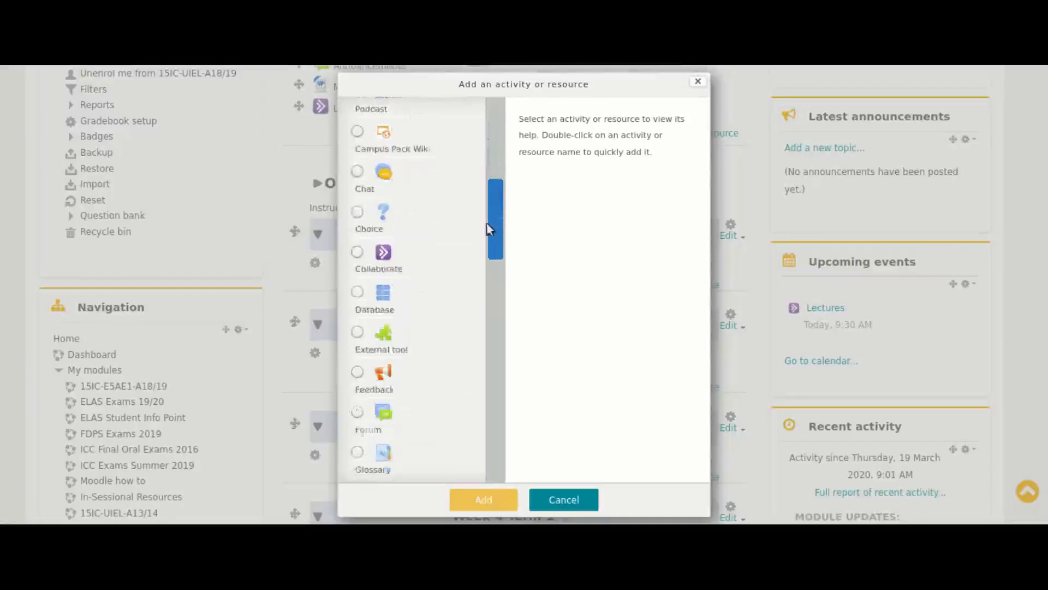
left_click(357, 249)
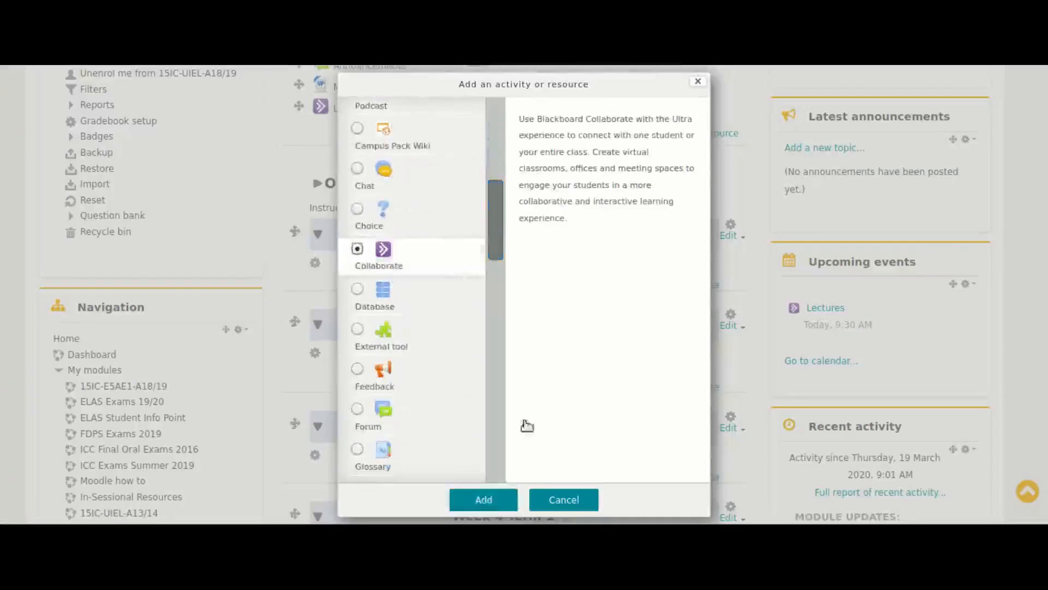
left_click(487, 500)
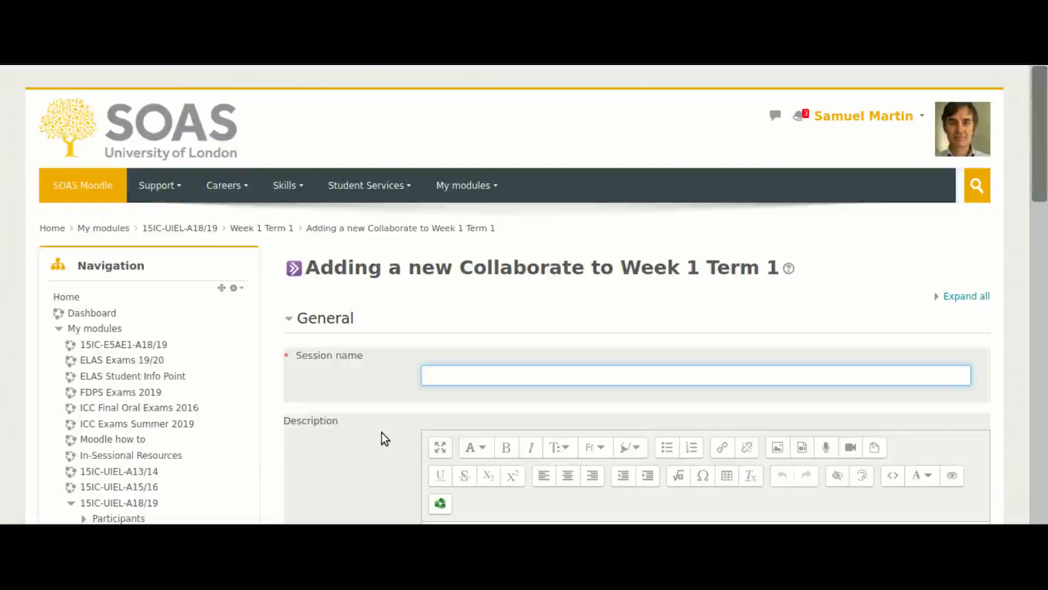
type("Sam's Tutorials")
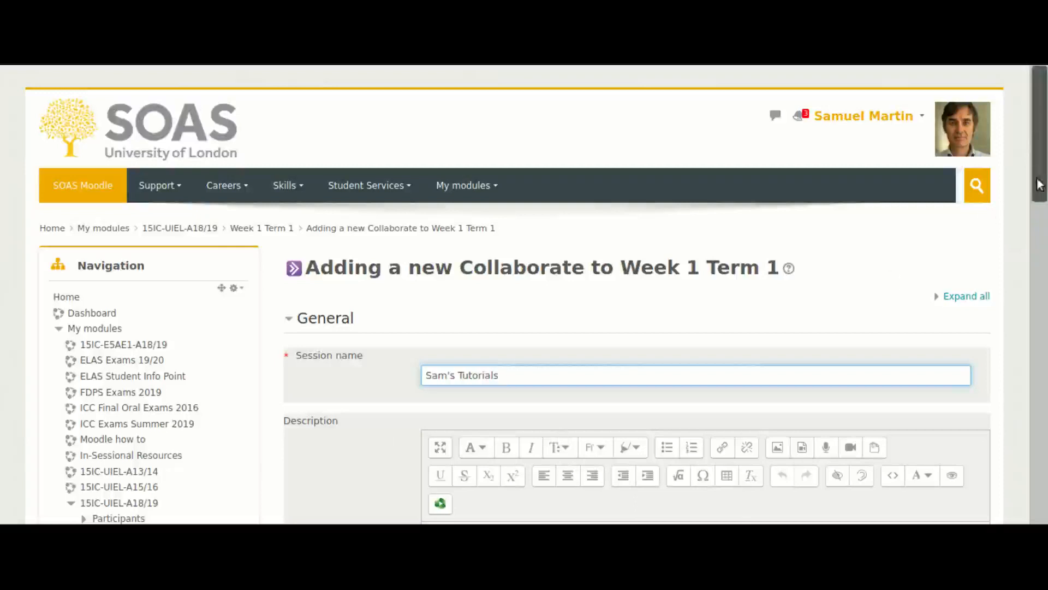
Fill in the description with a welcome and group times, and colour the sentence asking students not to enter the session early red
scroll(929, 282, "down", 5)
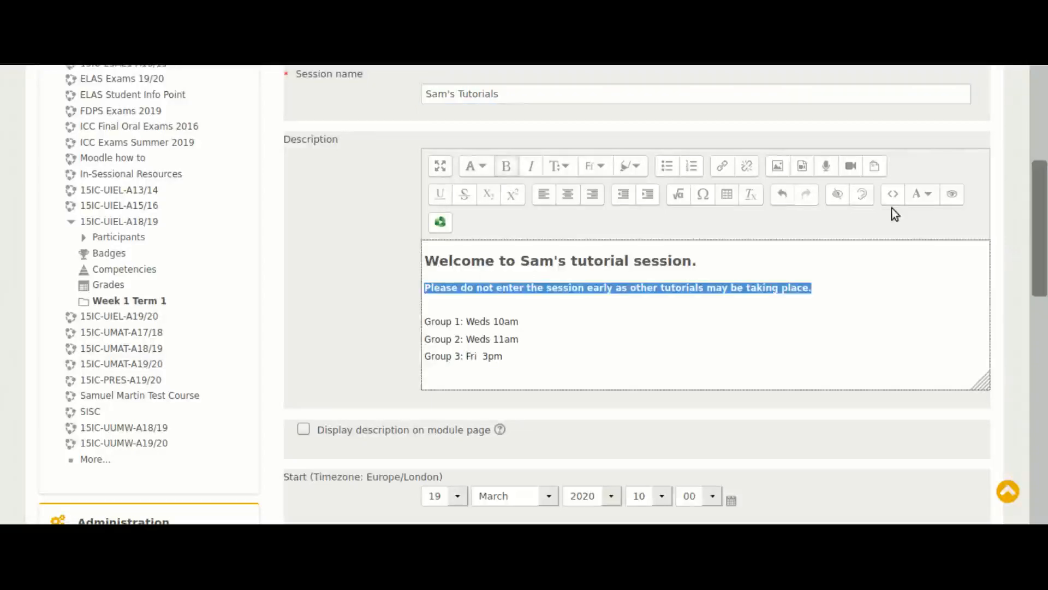
left_click(923, 195)
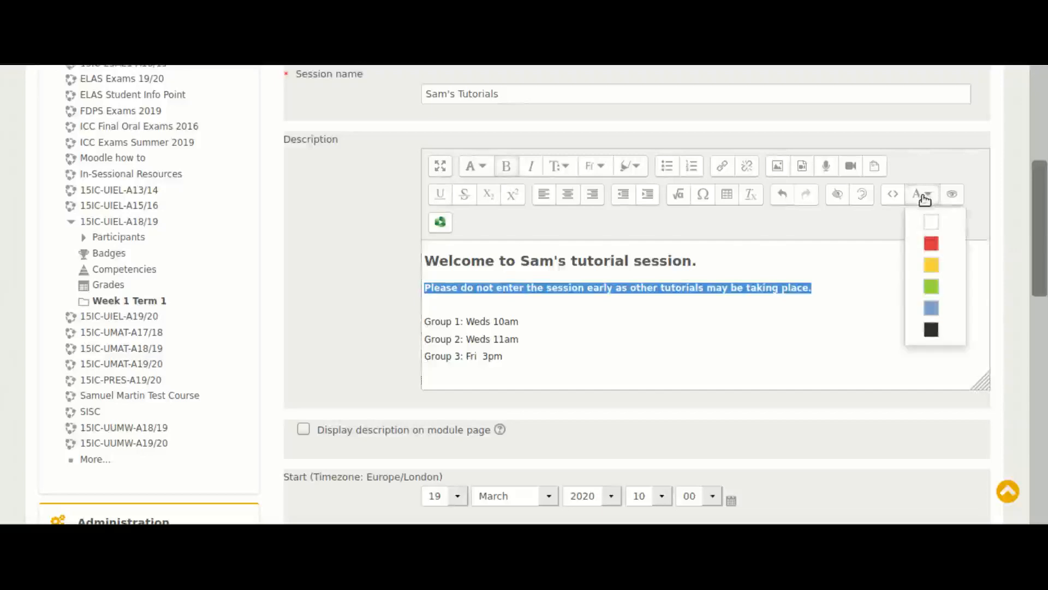
left_click(930, 243)
left_click(725, 327)
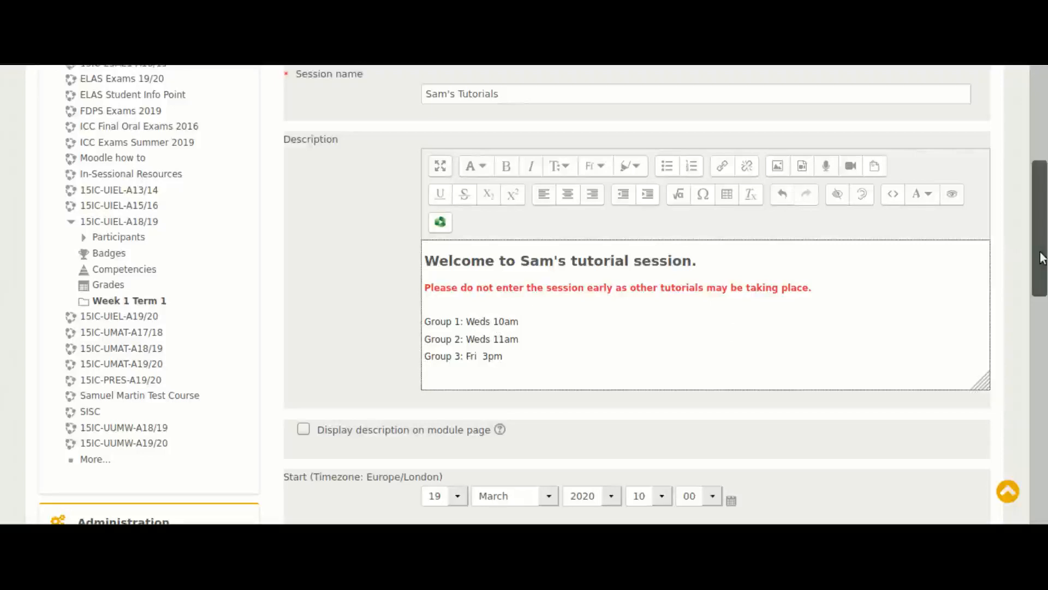
Check the calendar and set the tutorial session's start to 25 March 2020 at 09:00
left_click_drag(1043, 258, 1041, 299)
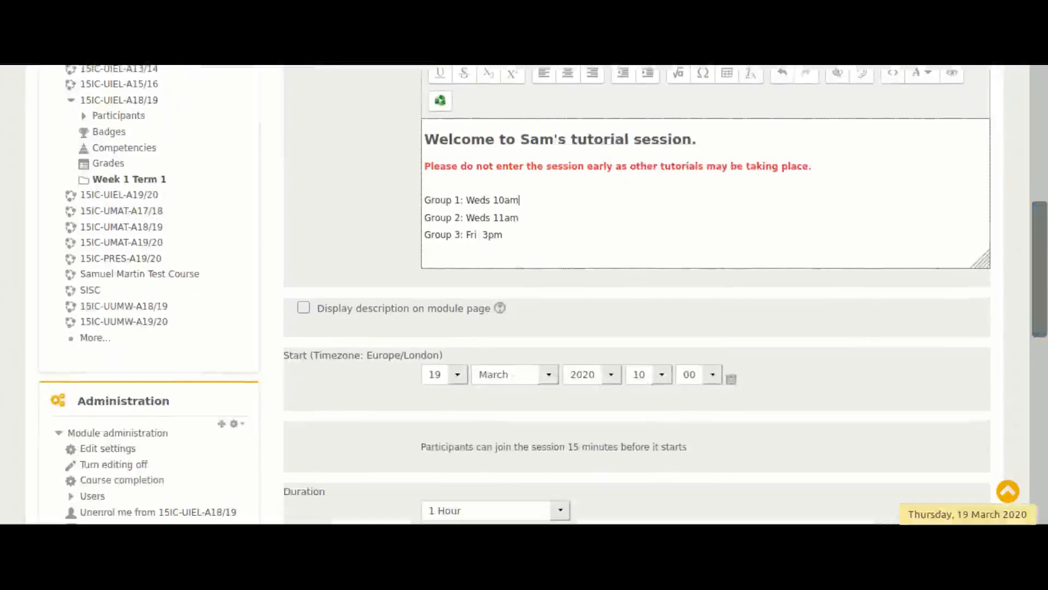
left_click(969, 531)
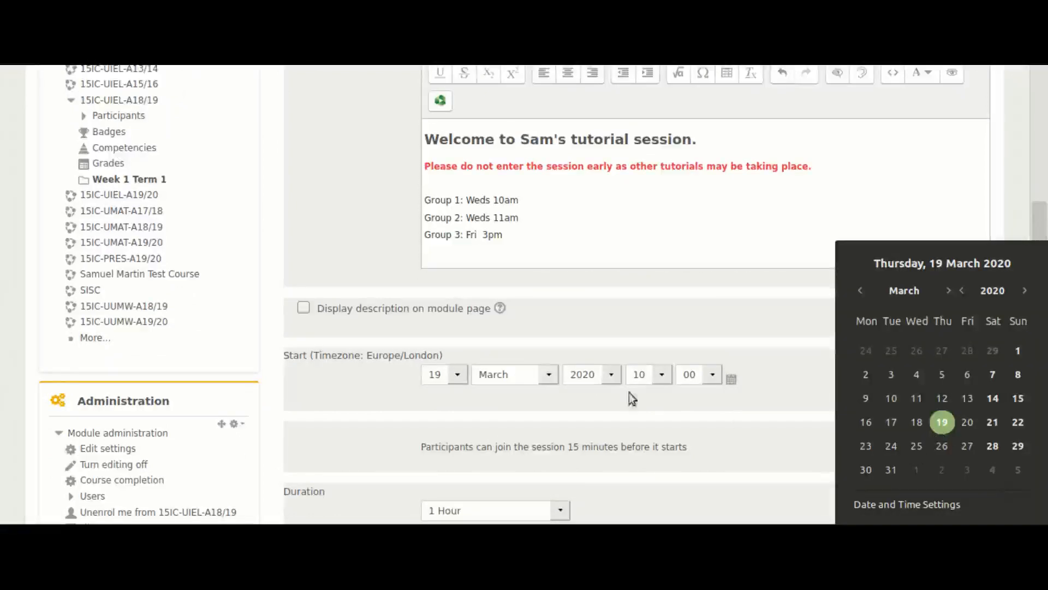
left_click(445, 375)
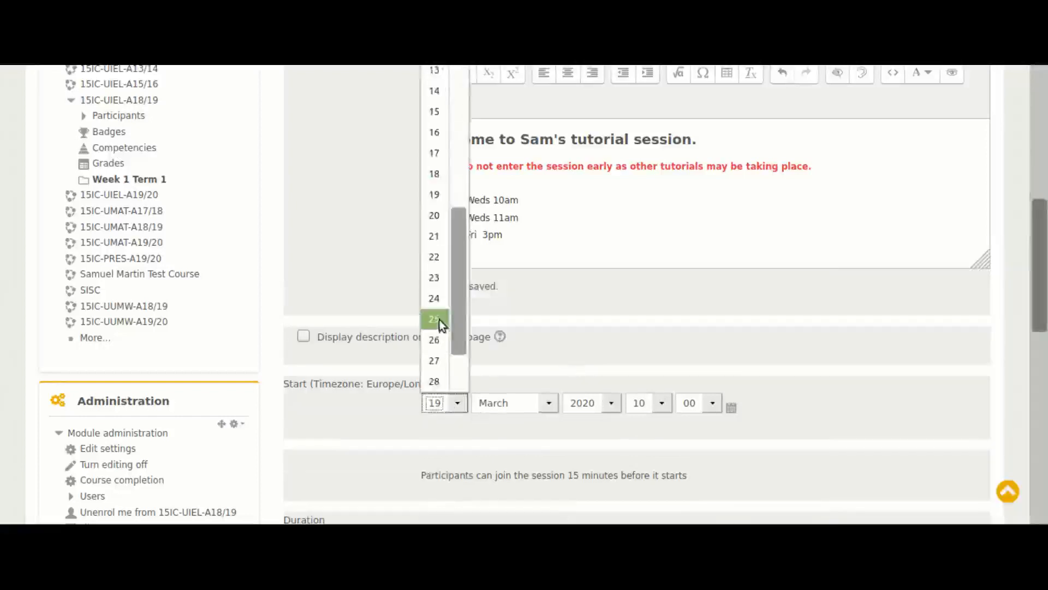
left_click(439, 319)
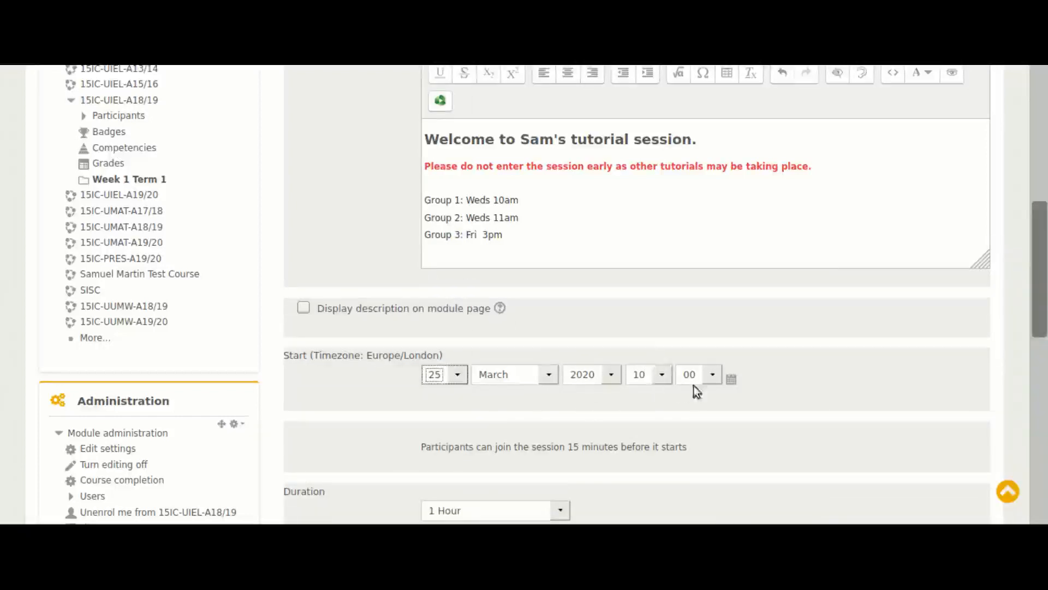
left_click(664, 382)
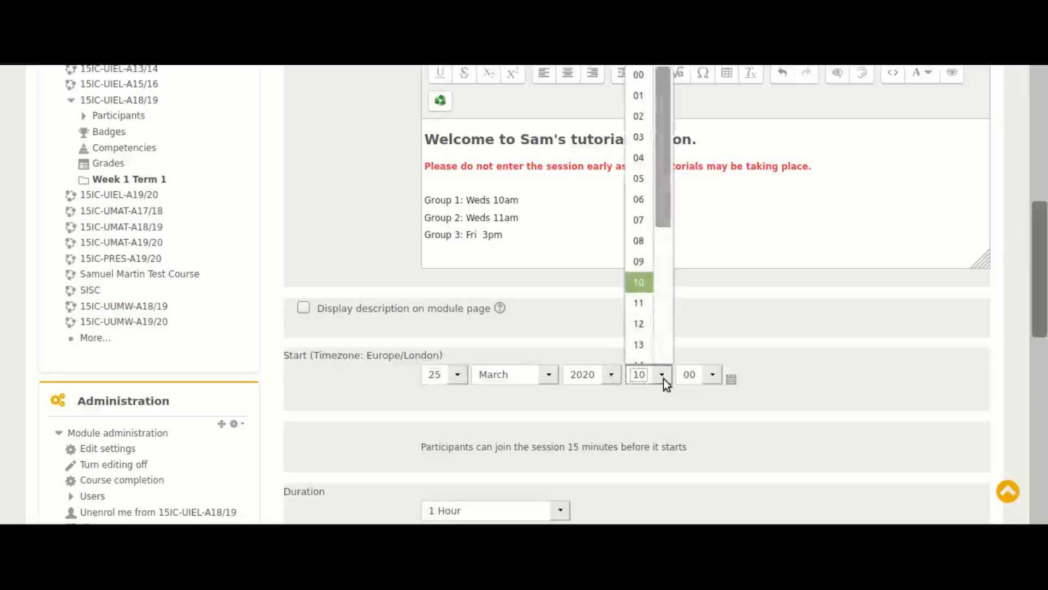
left_click(638, 262)
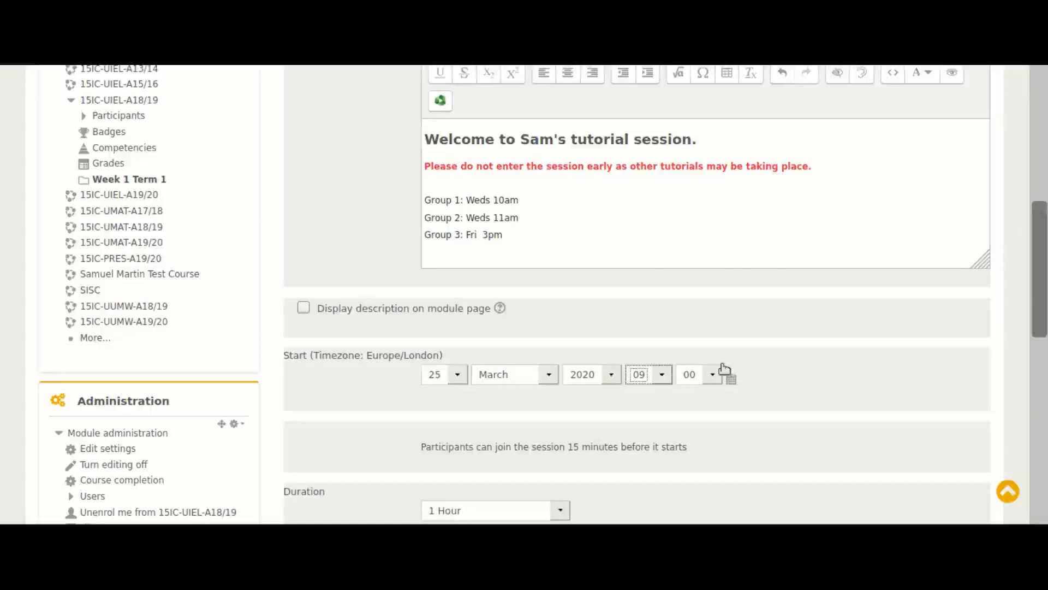
Set the tutorial session's duration to "Duration of course"
left_click_drag(1043, 257, 1043, 266)
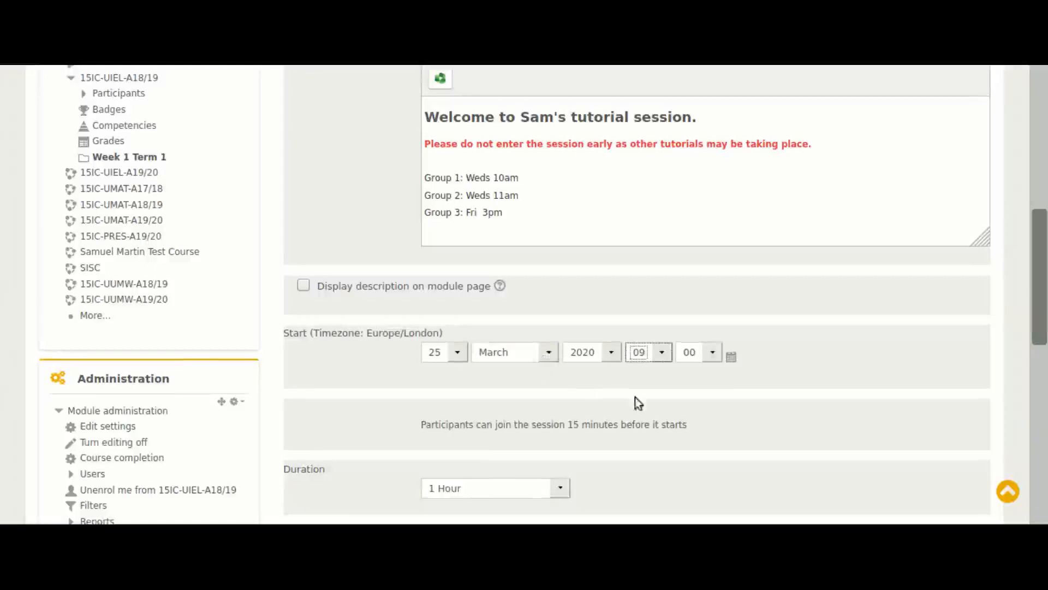
scroll(633, 402, "down", 3)
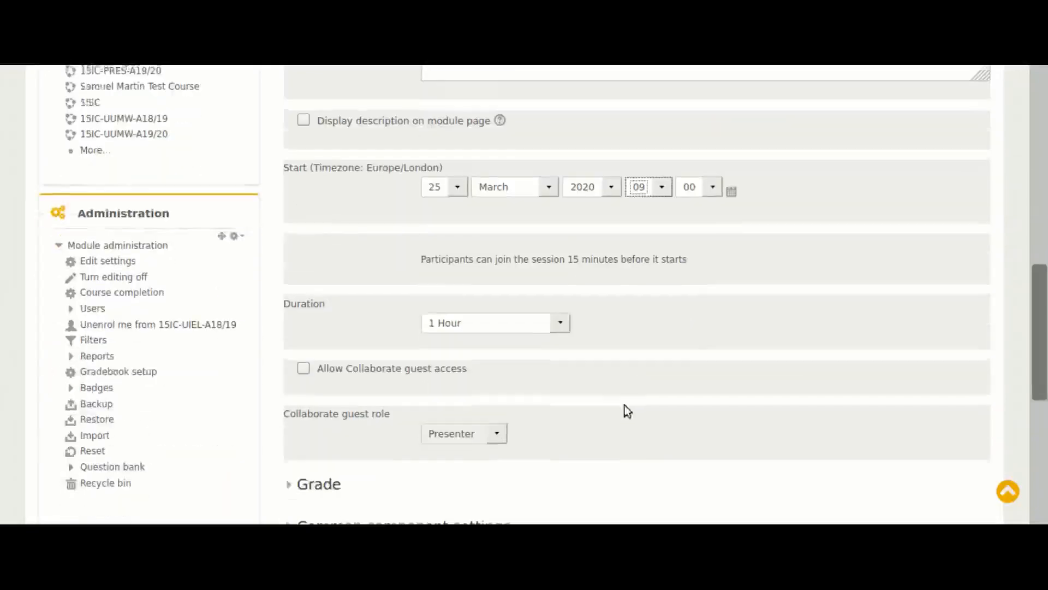
left_click(561, 324)
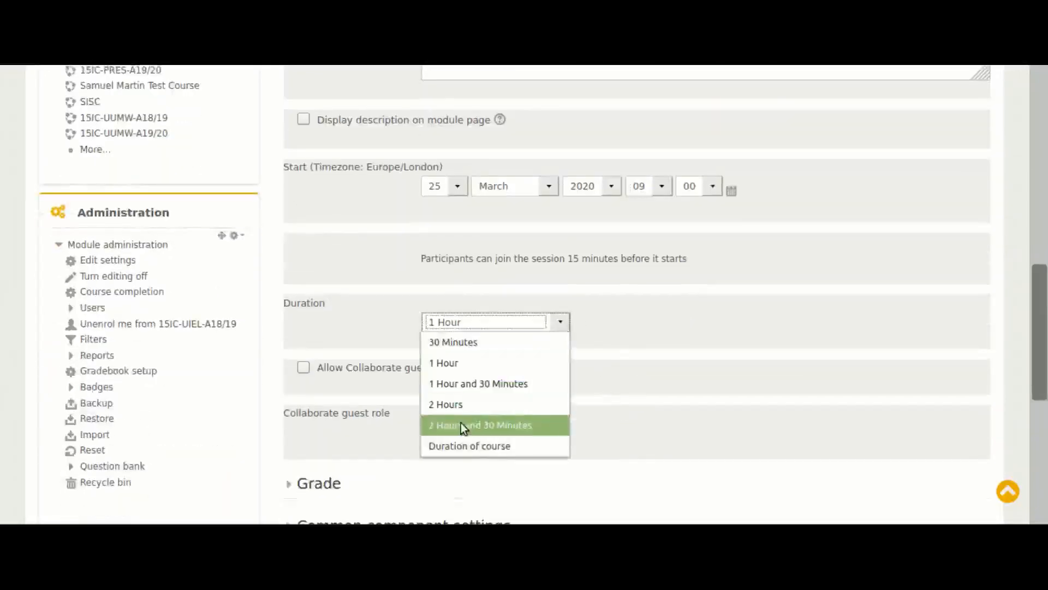
left_click(646, 346)
scroll(646, 346, "up", 3)
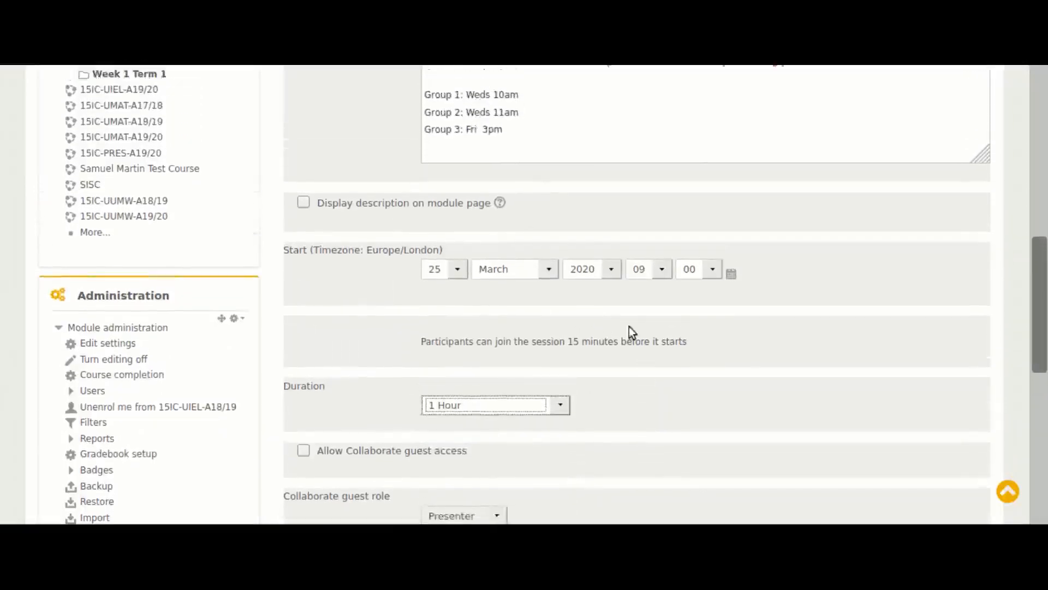
scroll(631, 330, "down", 3)
scroll(631, 333, "down", 1)
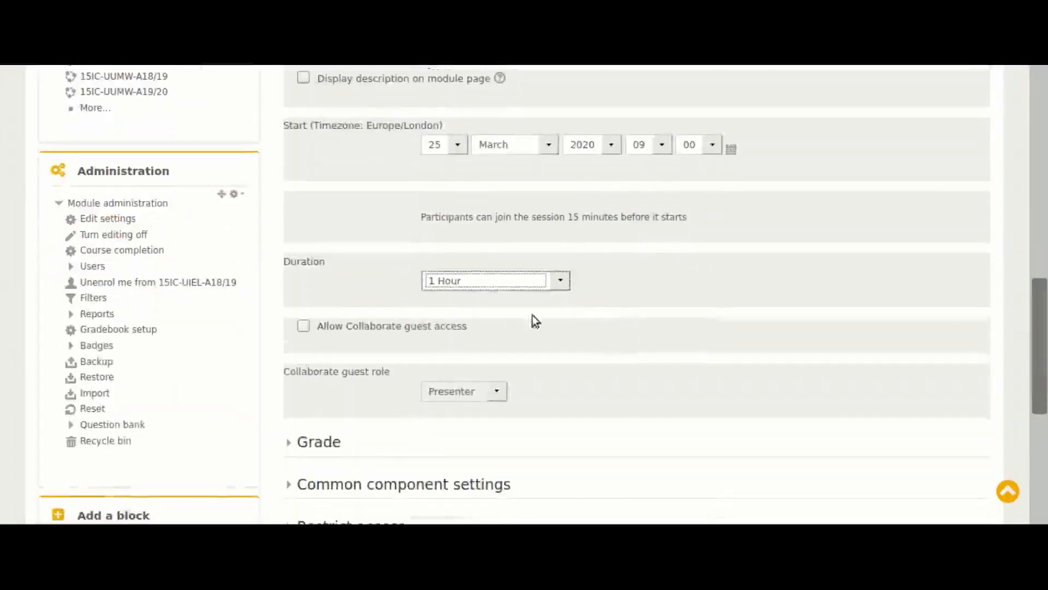
left_click(561, 282)
left_click(492, 405)
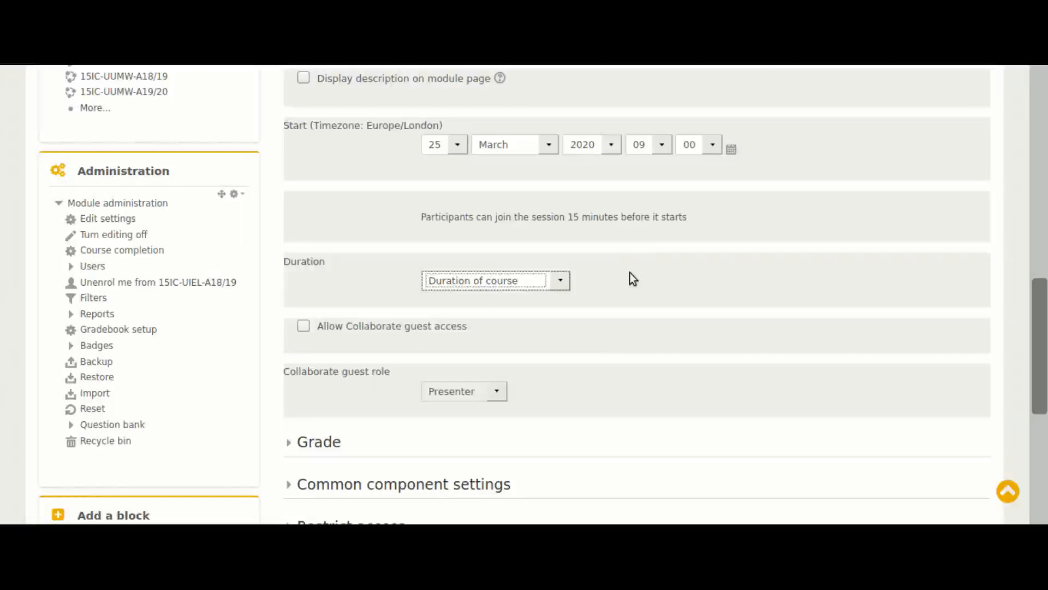
Allow Collaborate guest access for the tutorial session and set the guest role to Participant
left_click(305, 327)
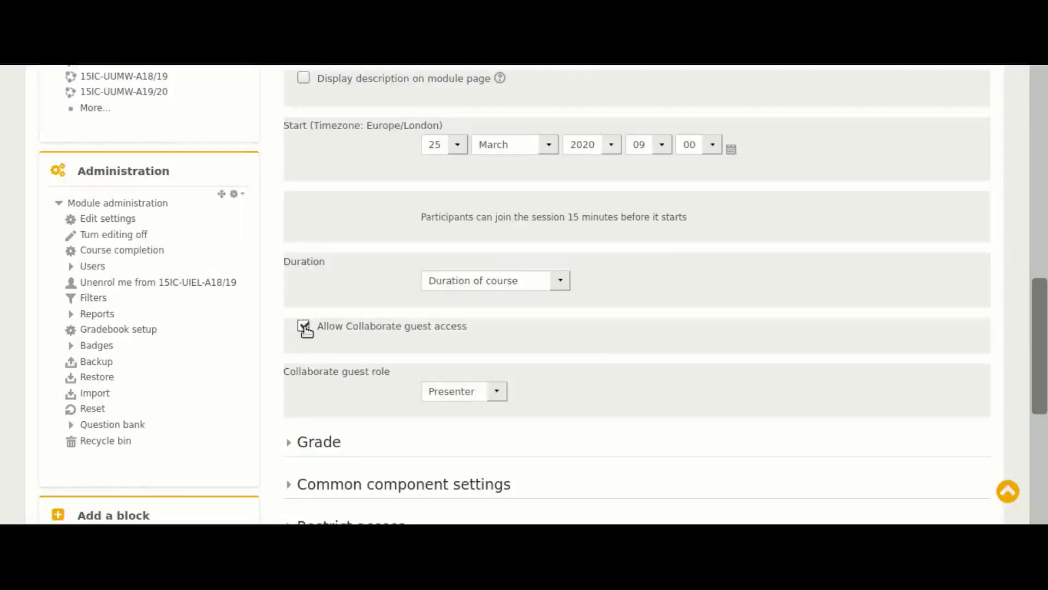
left_click(496, 392)
left_click(473, 409)
Examine the tutorial session's Common component settings and the remaining setting sections below
scroll(571, 387, "down", 4)
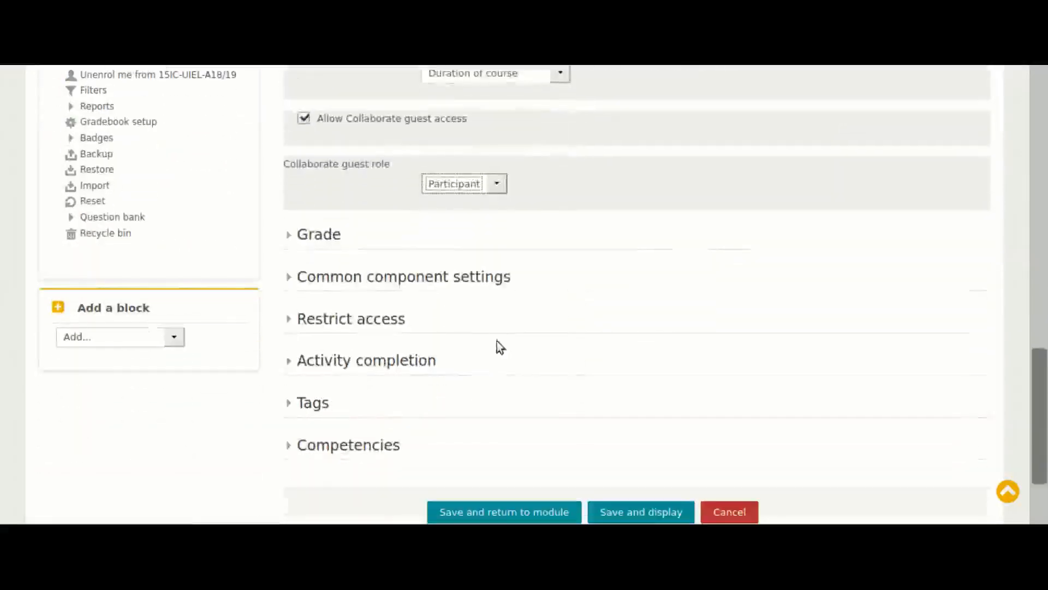
left_click(312, 278)
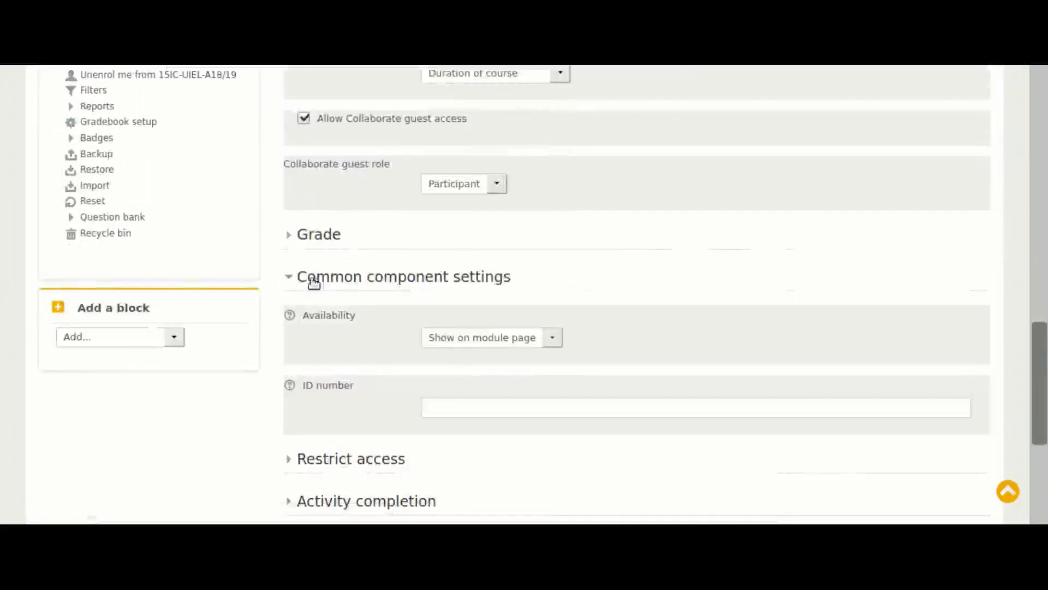
left_click(295, 280)
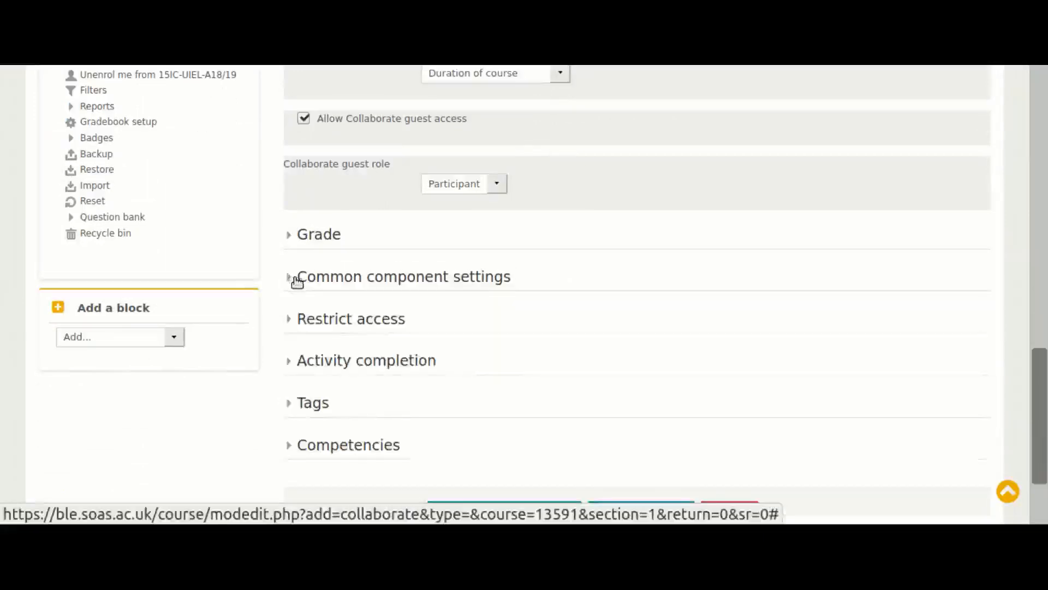
scroll(383, 402, "down", 3)
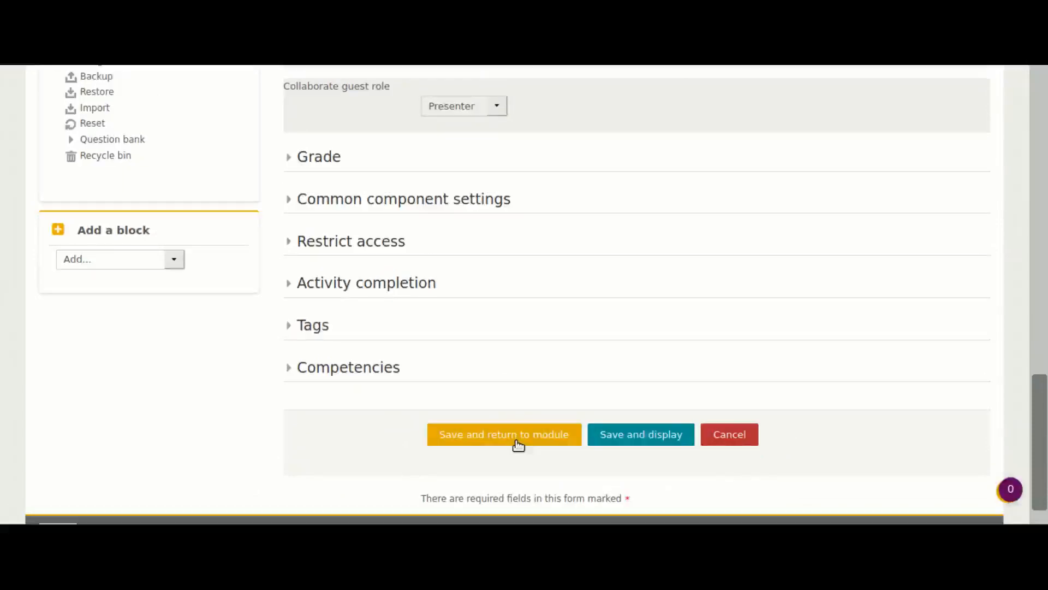
Save the tutorial session back to the module, and open it from Week 1 Term 1 to review its session page
left_click(517, 437)
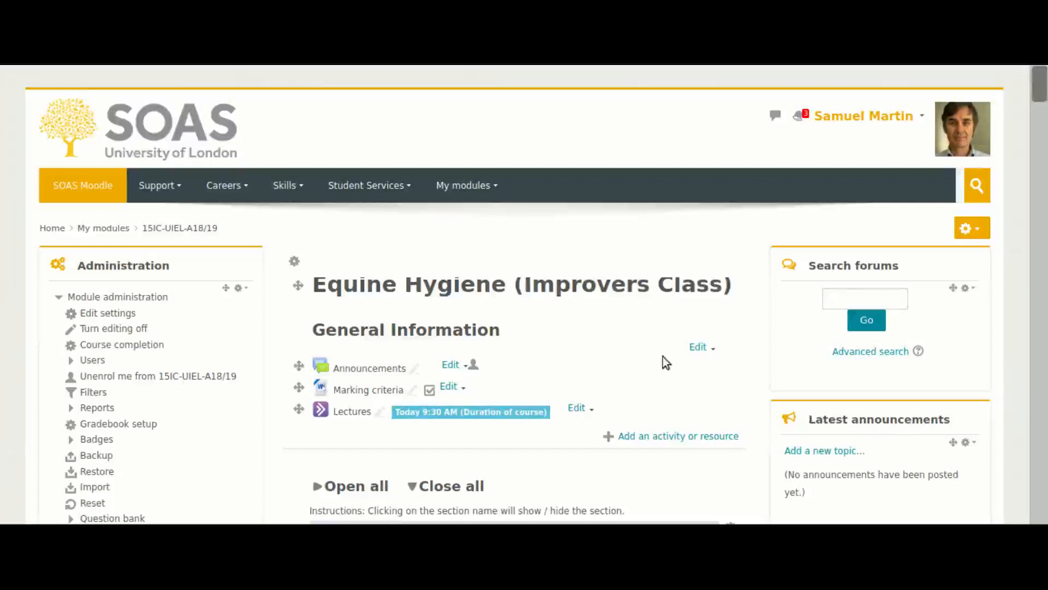
scroll(653, 356, "down", 5)
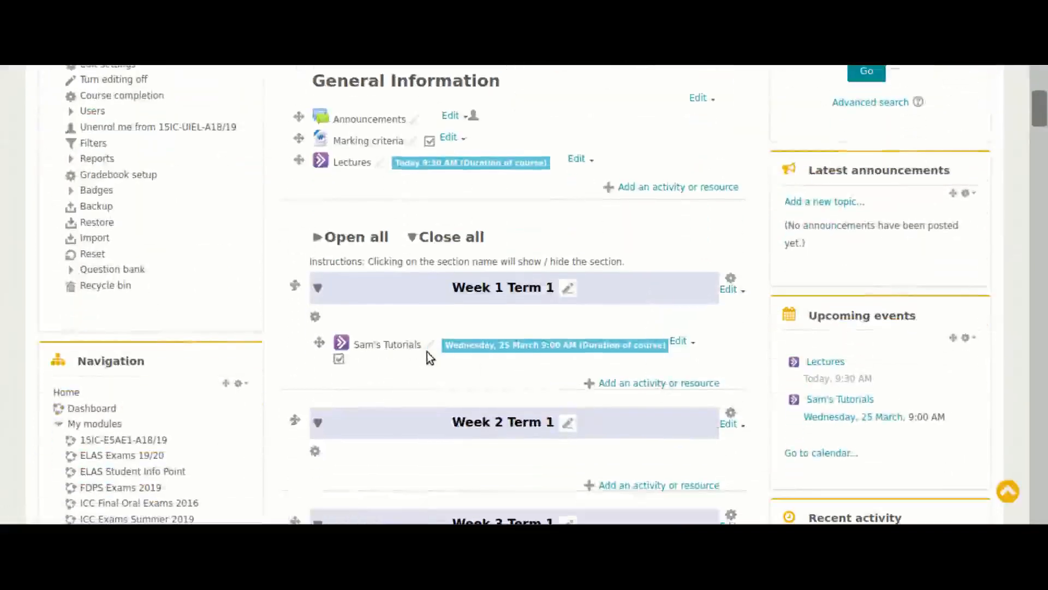
left_click(378, 348)
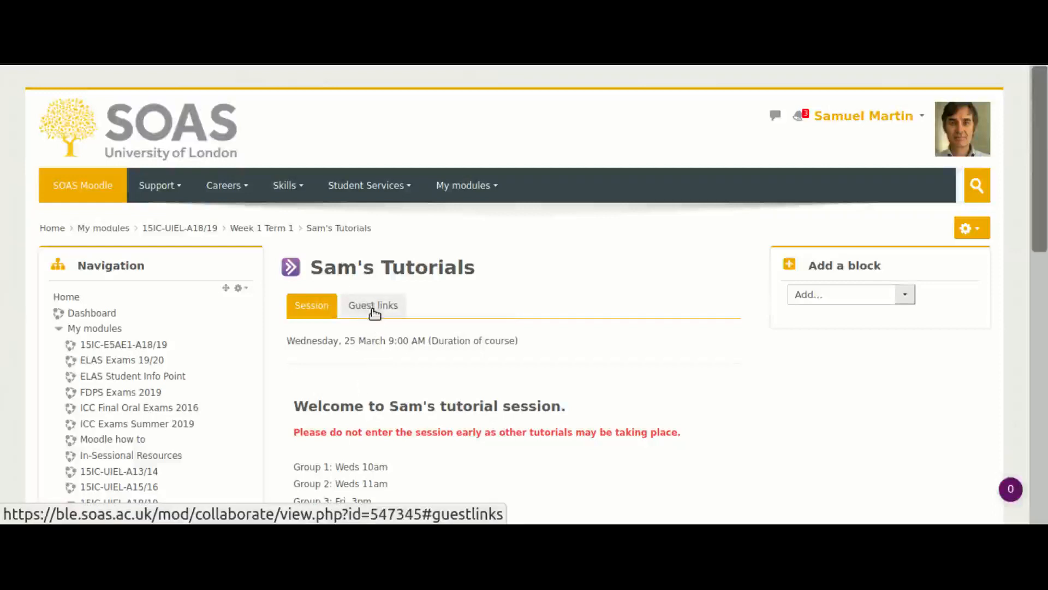
scroll(460, 442, "down", 2)
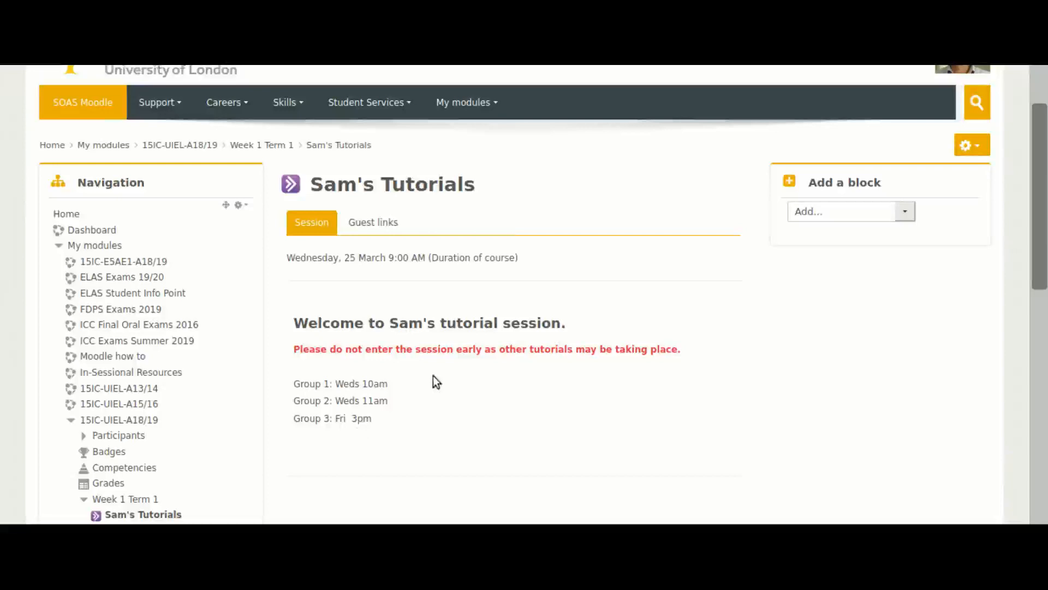
scroll(436, 381, "up", 2)
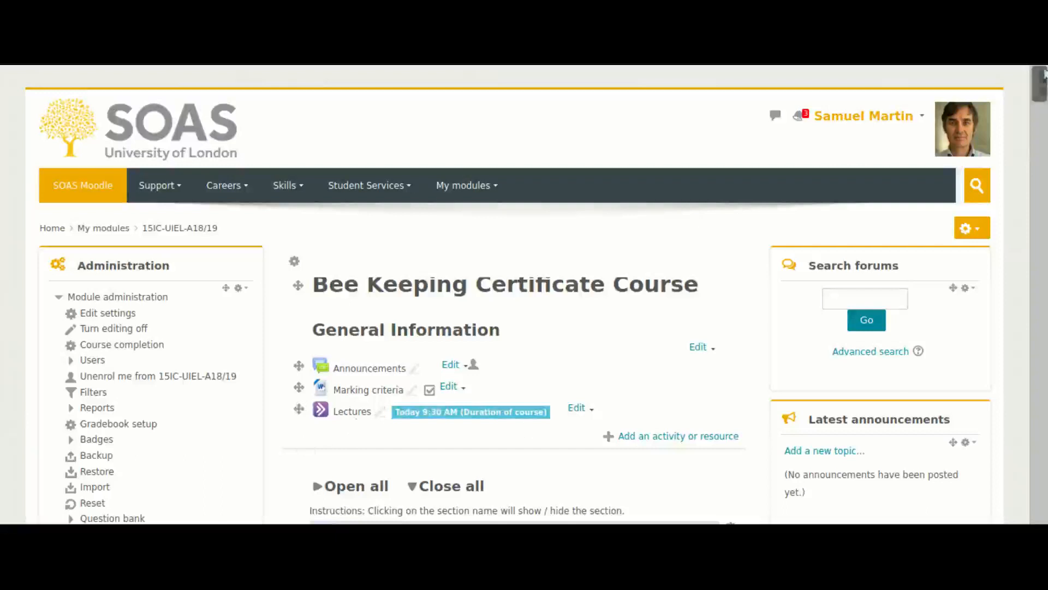
left_click_drag(1043, 92, 1044, 134)
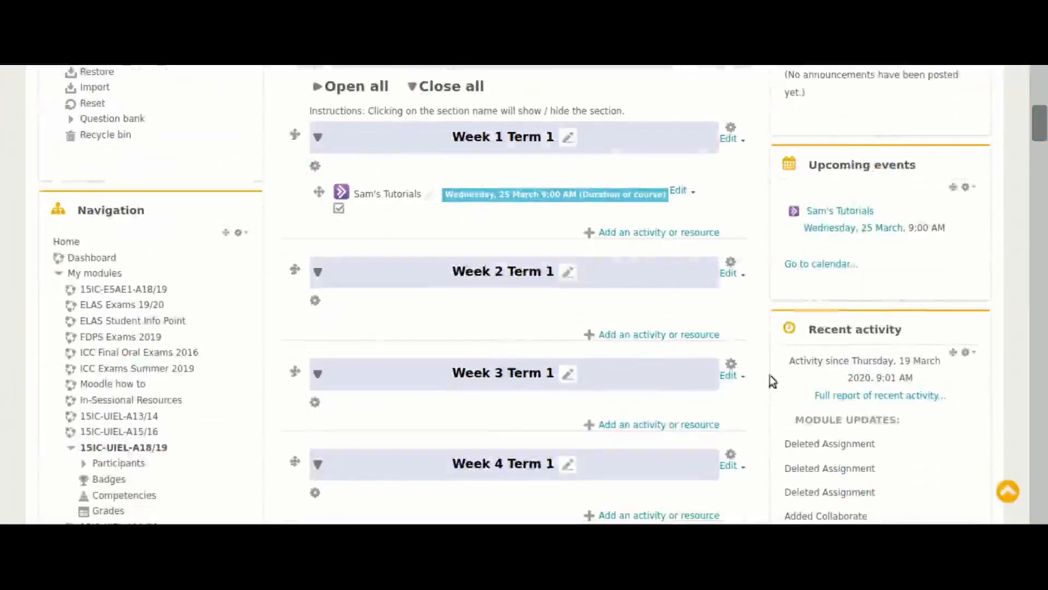
left_click_drag(1038, 122, 1043, 100)
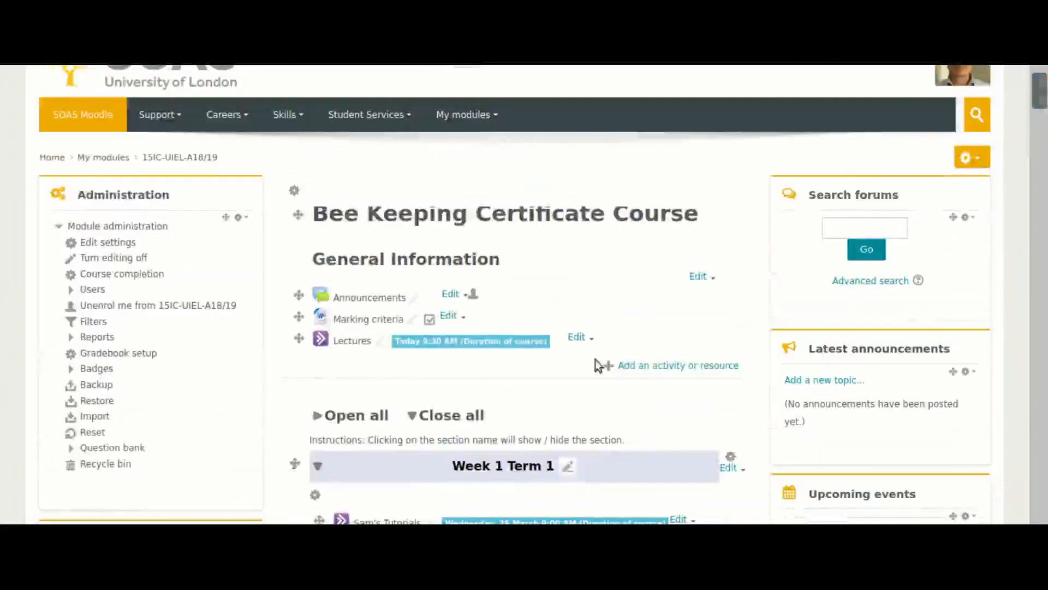